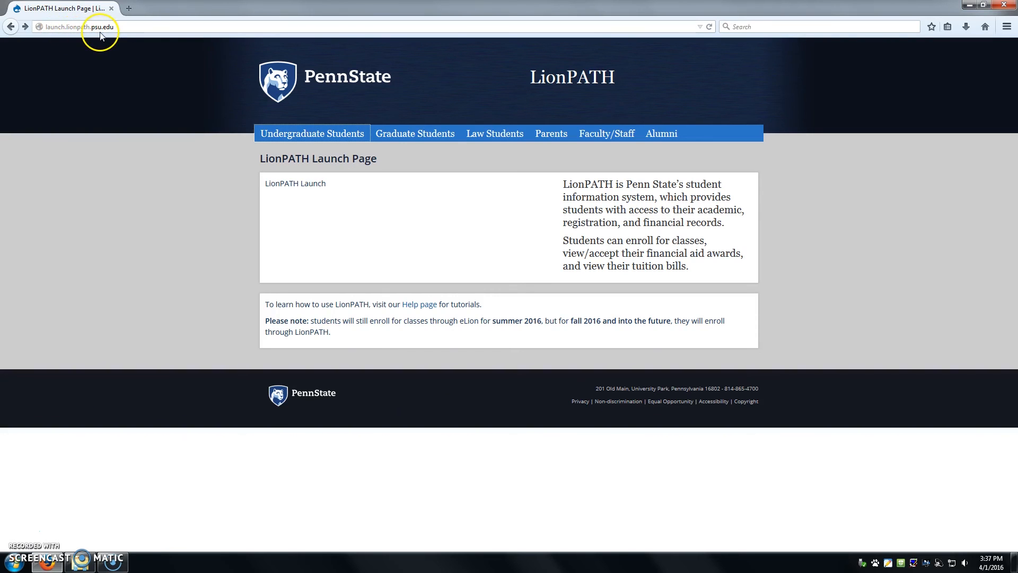
- Go to the Undergraduate Students page and log in to the LionPATH Student Center
left_click(328, 137)
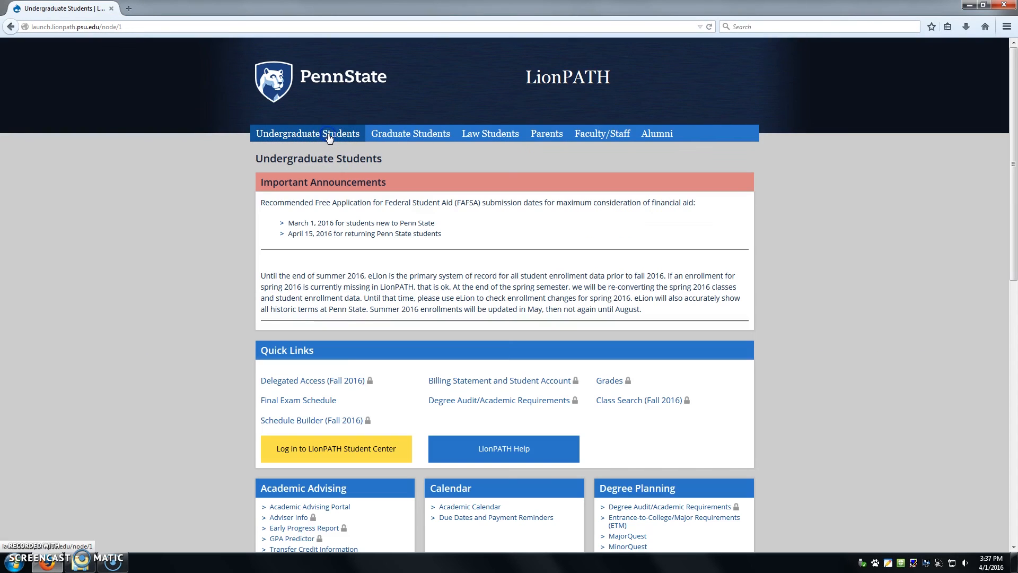
left_click(327, 452)
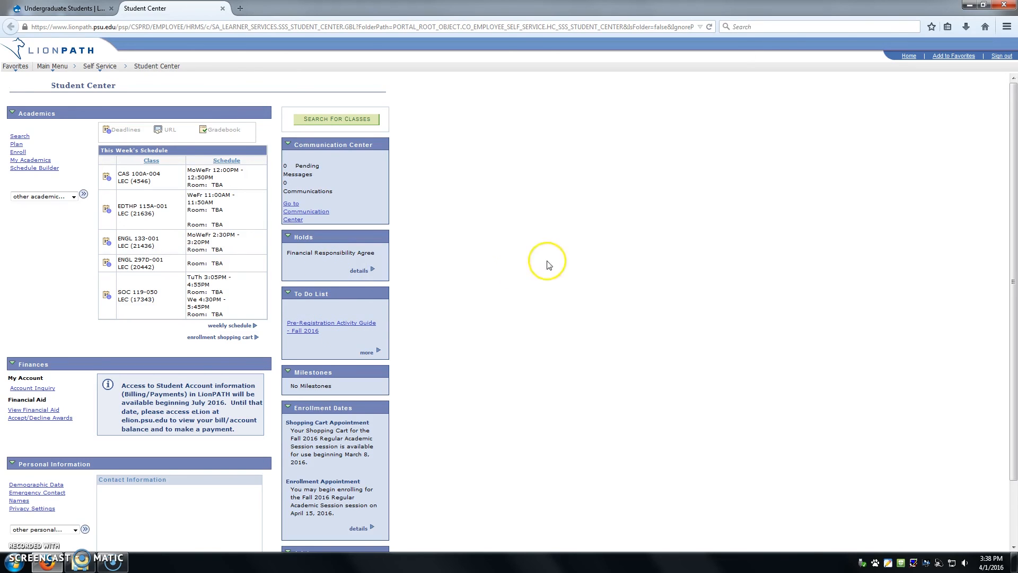
- Look over the Student Center and launch Schedule Builder from its Academics section
scroll(440, 259, "down", 3)
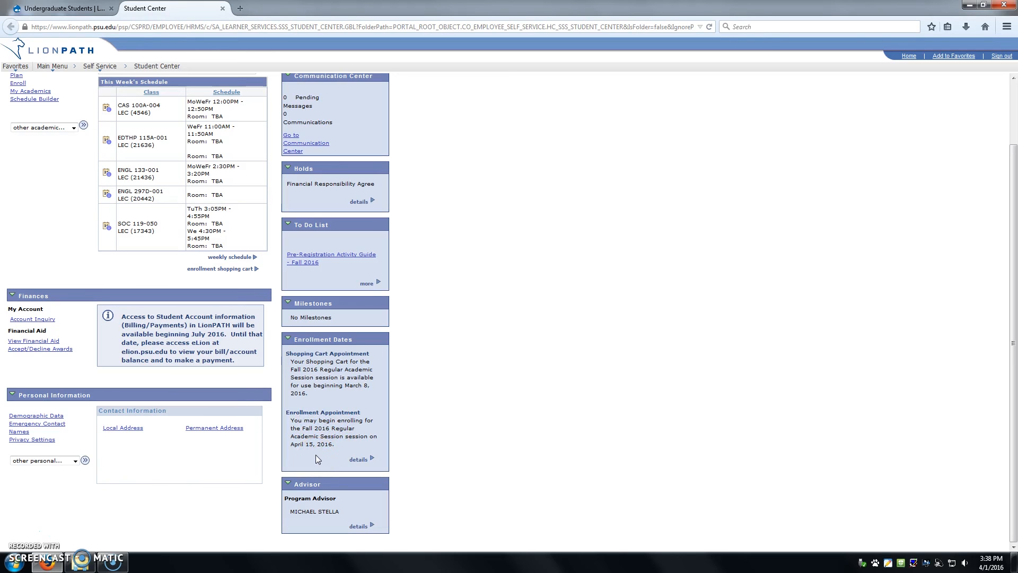
left_click(395, 391)
scroll(395, 391, "up", 2)
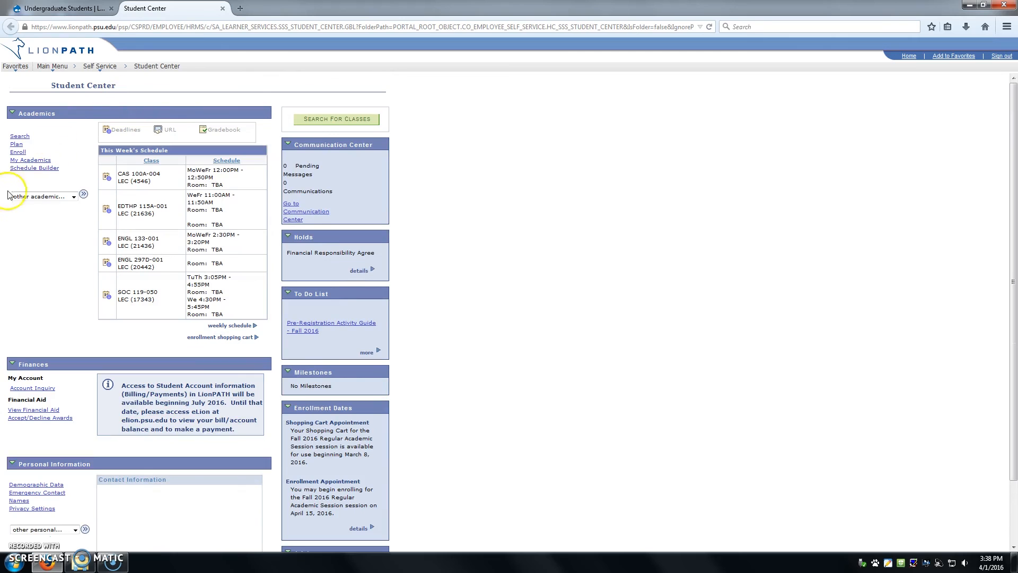
left_click(26, 168)
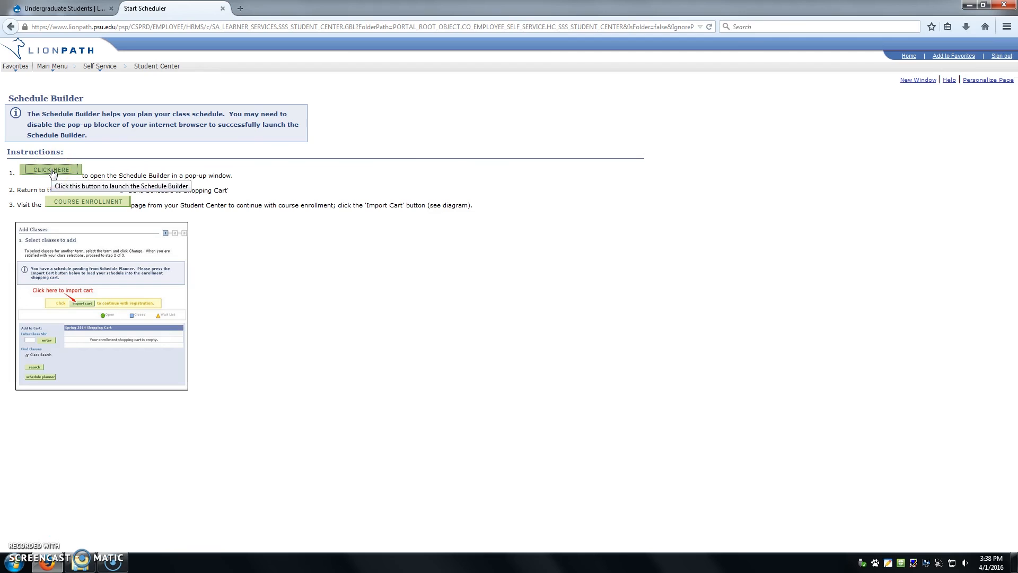
left_click(52, 171)
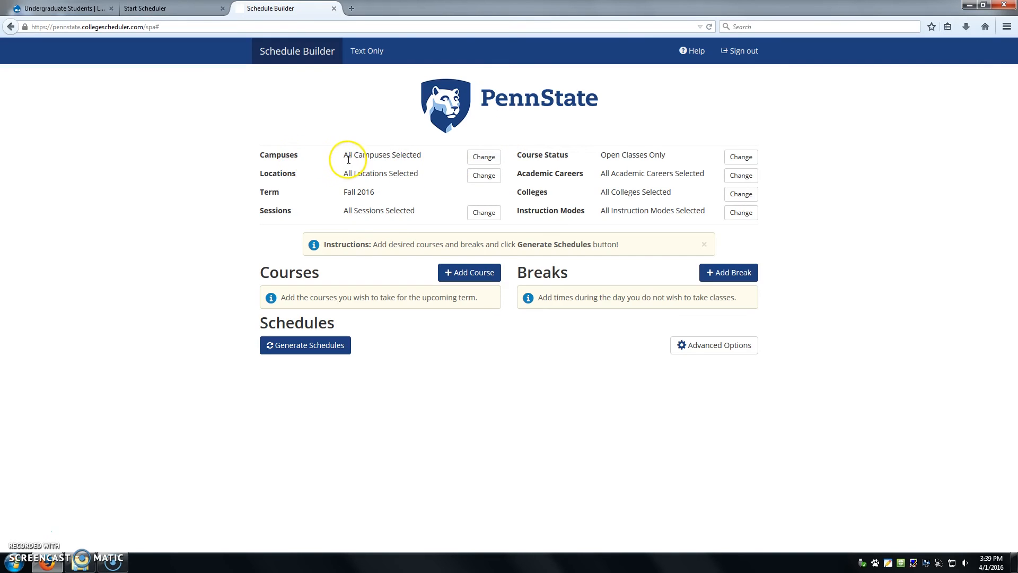
- Limit the campus selection to Berks only and save it
left_click(475, 159)
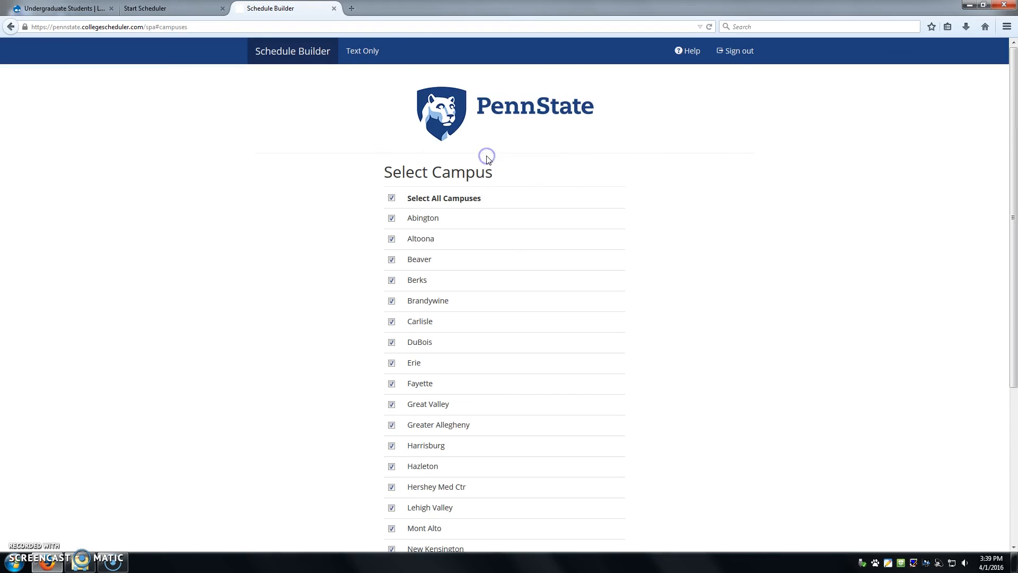
left_click(391, 199)
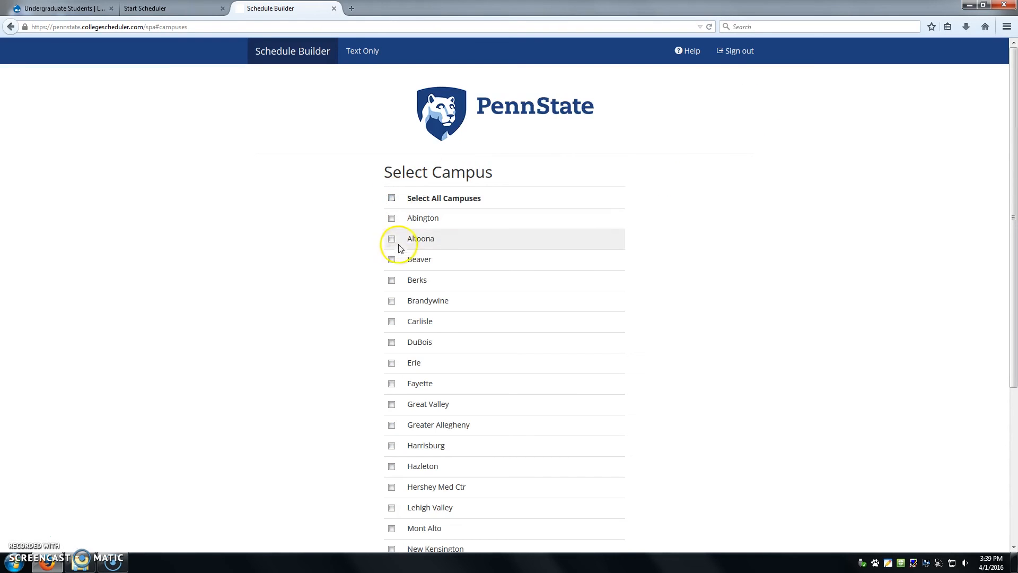
left_click(390, 281)
scroll(775, 283, "down", 5)
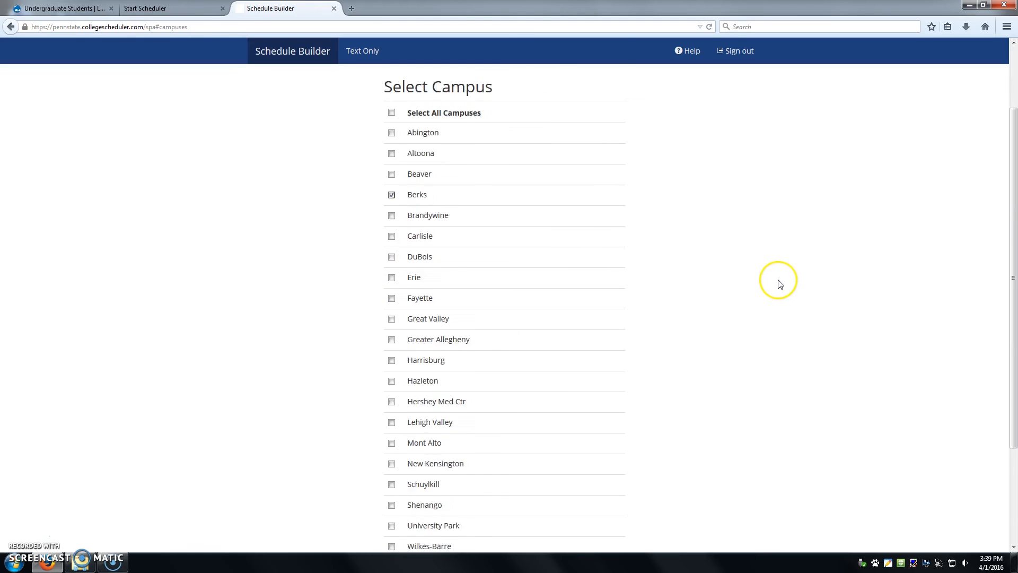
left_click(608, 508)
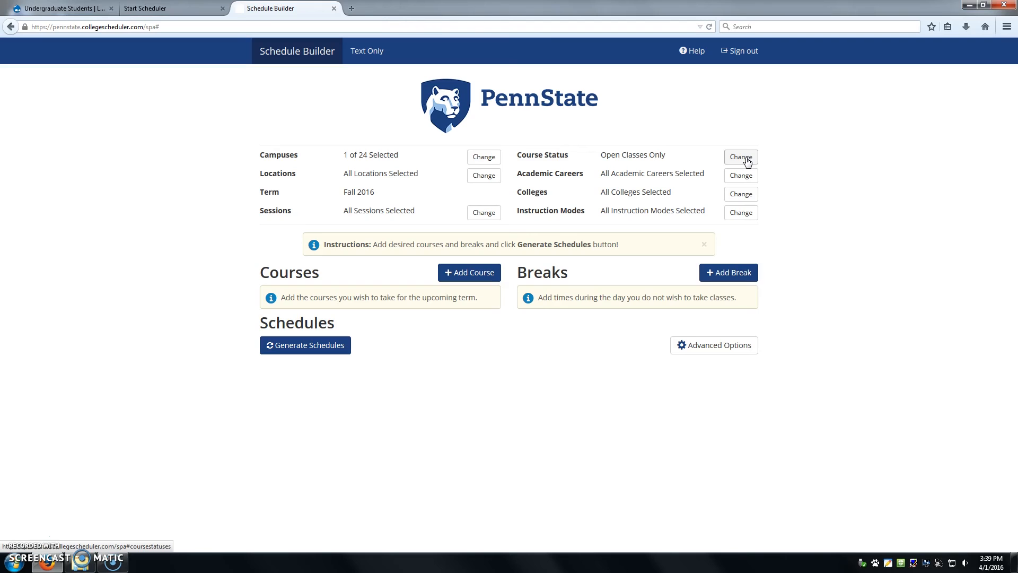
- Set the course status filter to Open & Full w/Waitlist Open and save it
left_click(746, 158)
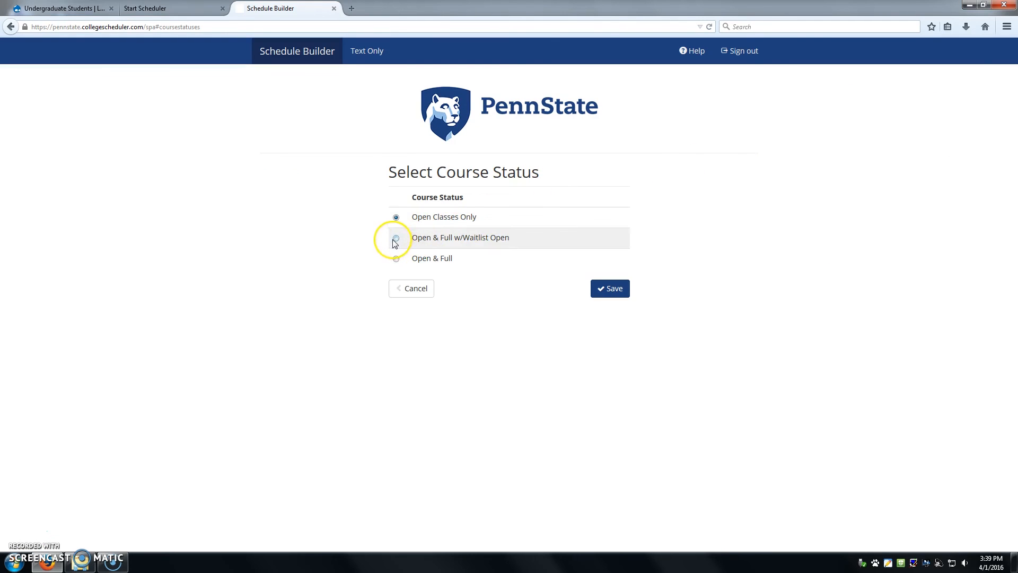
left_click(396, 239)
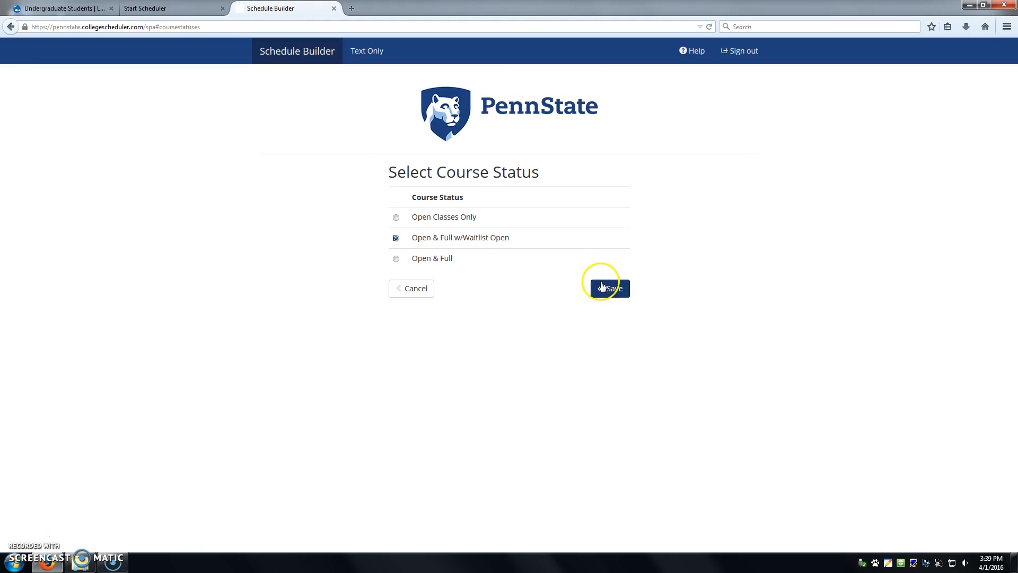
left_click(609, 288)
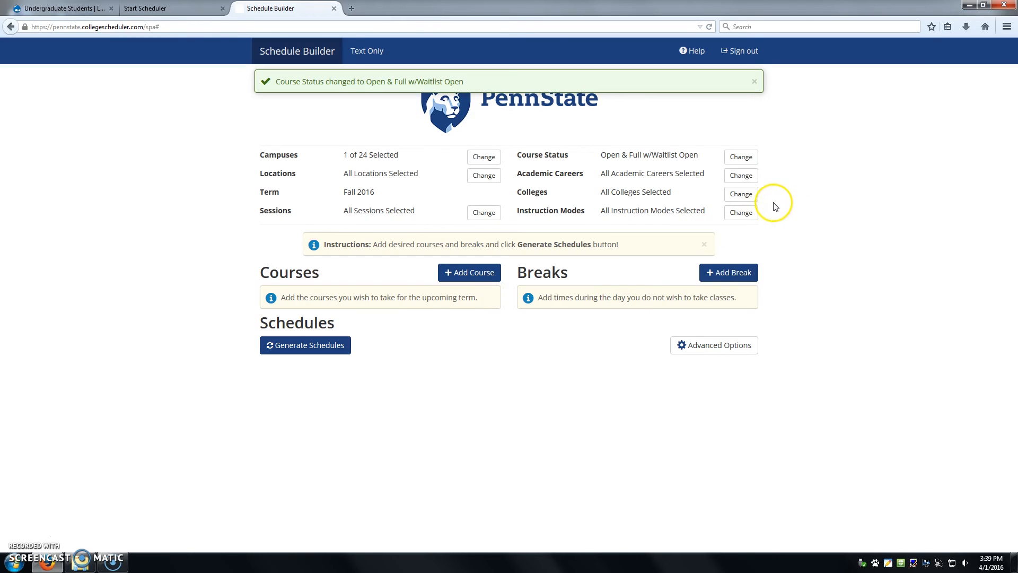
- Review the list of colleges and save it with all colleges selected
left_click(742, 195)
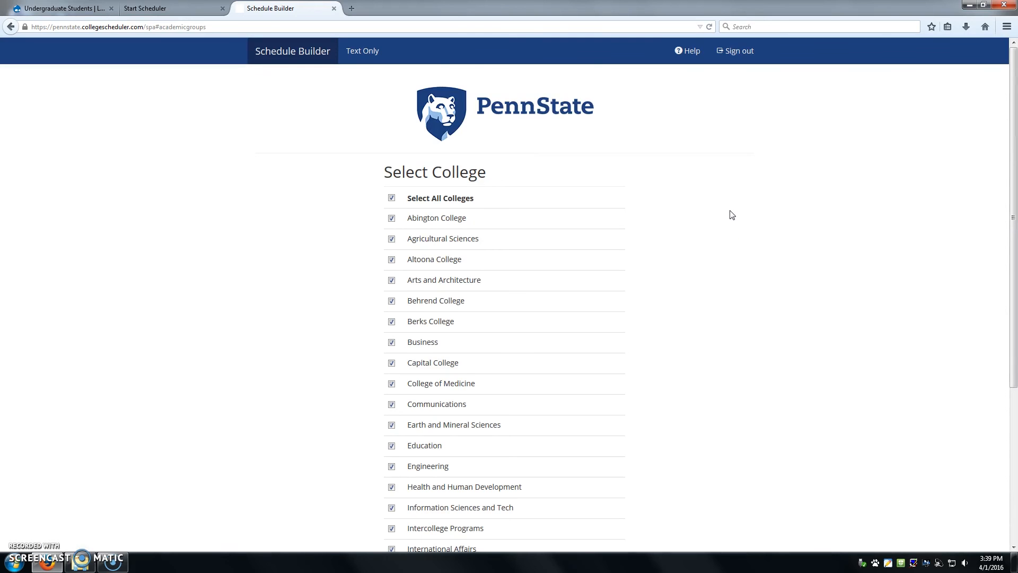
scroll(732, 215, "down", 5)
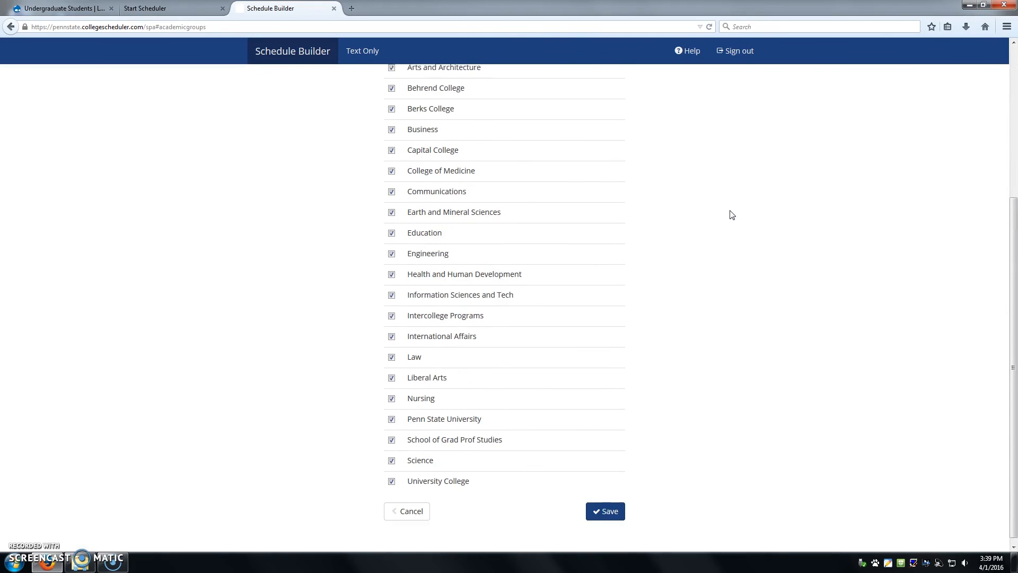
left_click(624, 505)
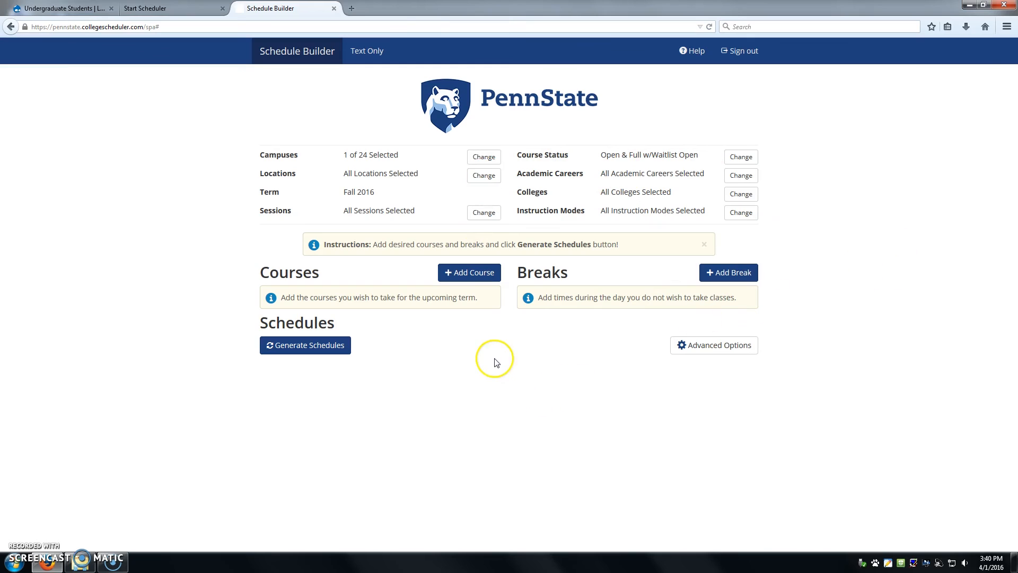
- Add the course 211 - Fin Mgl Acc Dec Mk from the subject ACCTG - Accounting
left_click(472, 273)
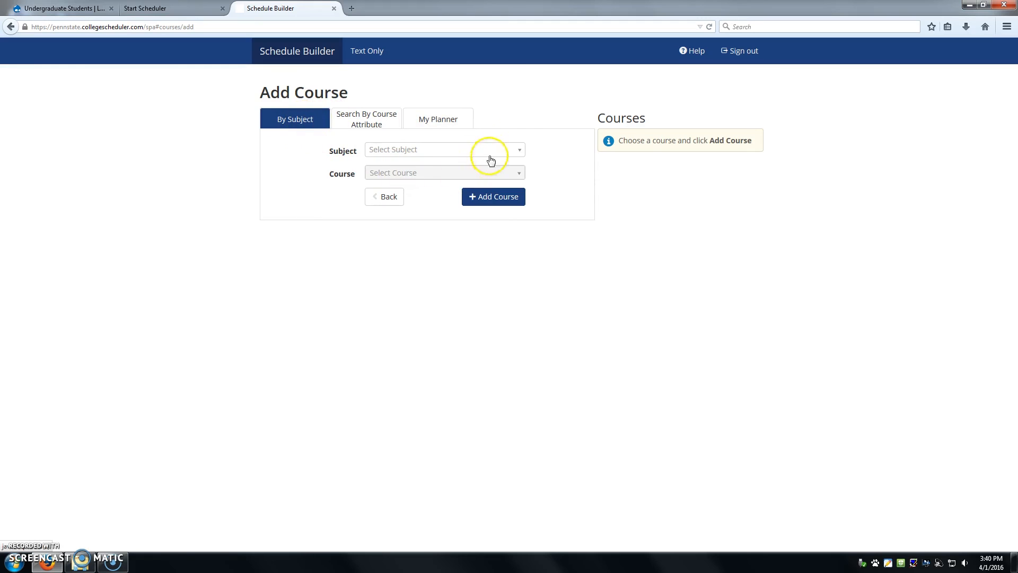
left_click(520, 150)
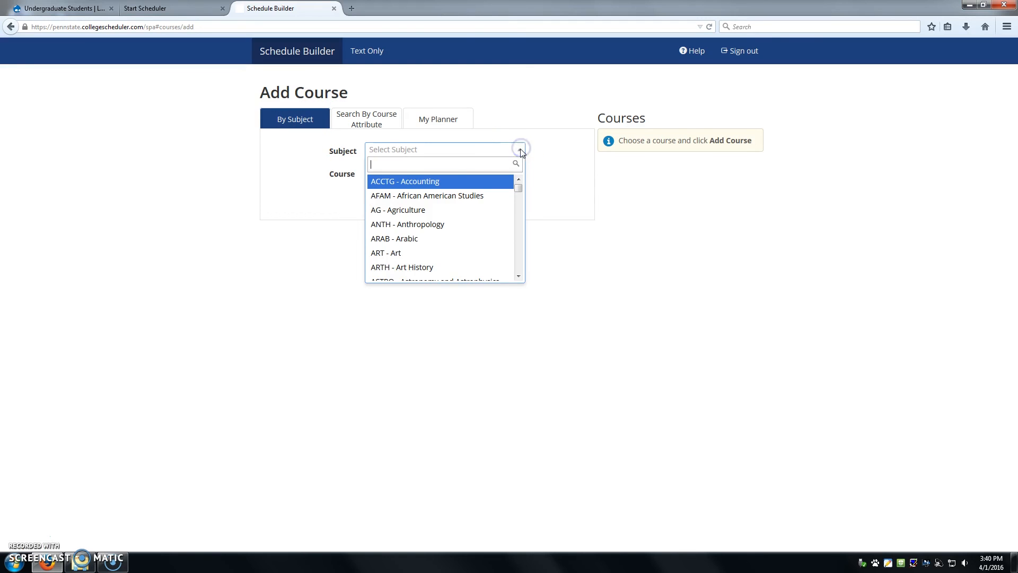
left_click(438, 183)
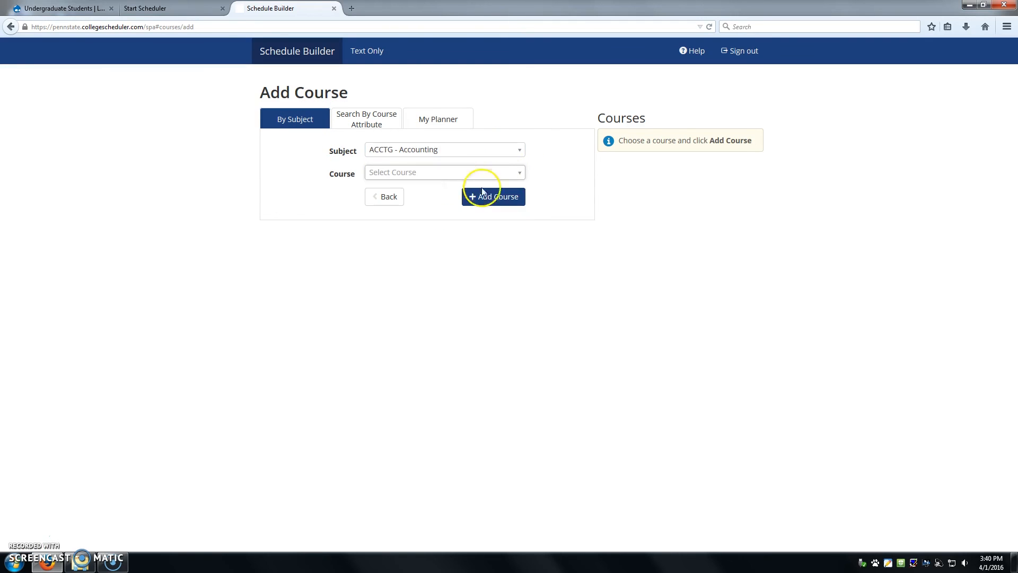
left_click(520, 175)
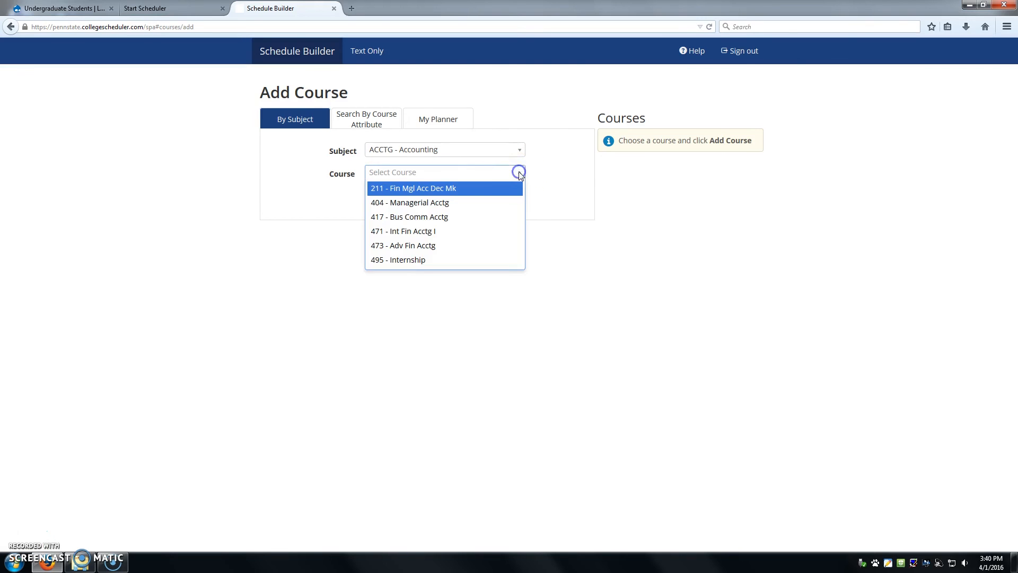
left_click(456, 189)
left_click(496, 202)
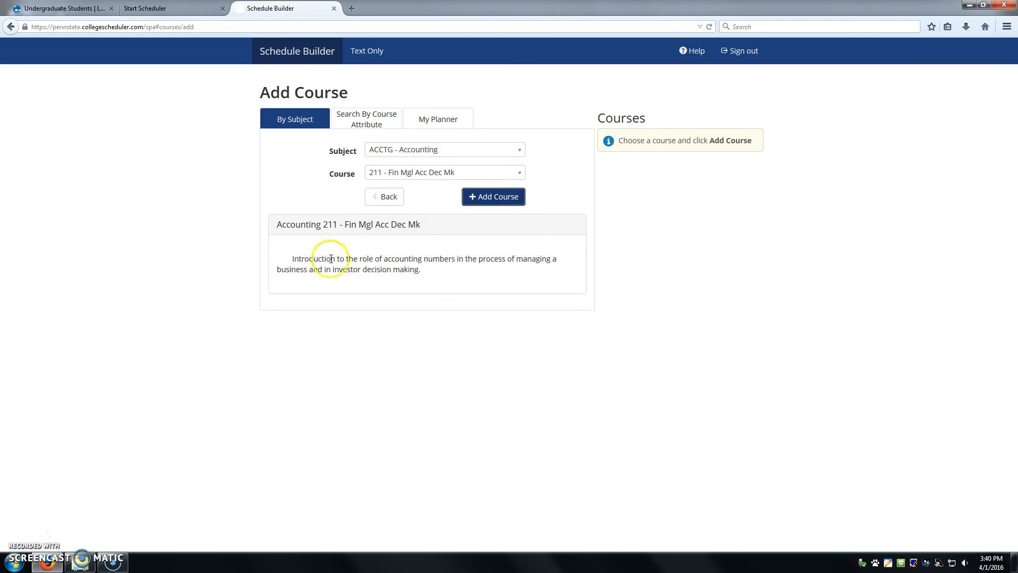
left_click(490, 199)
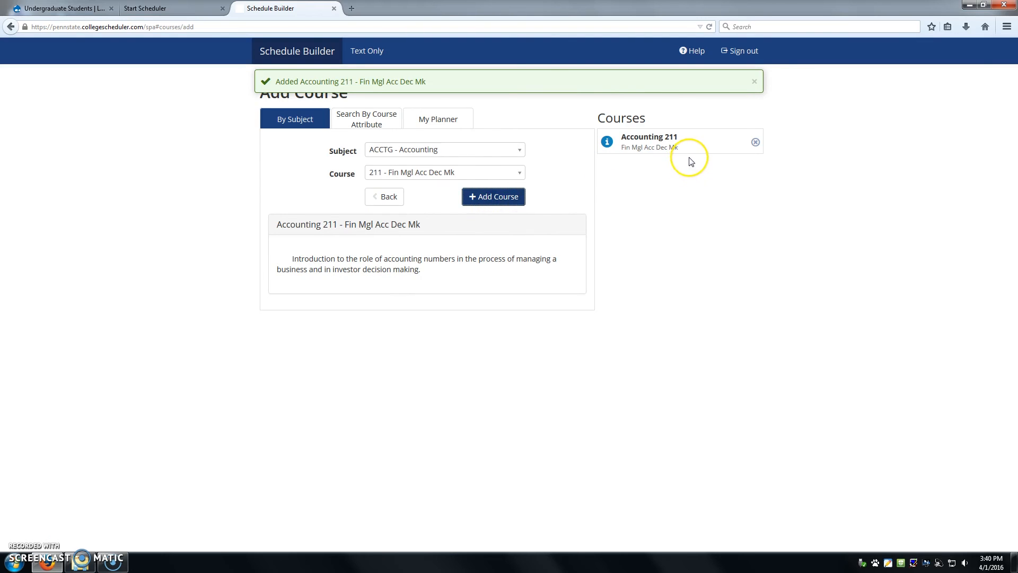
- Add the course 104 - Macroec Anly from the subject ECON - Economics
left_click(519, 150)
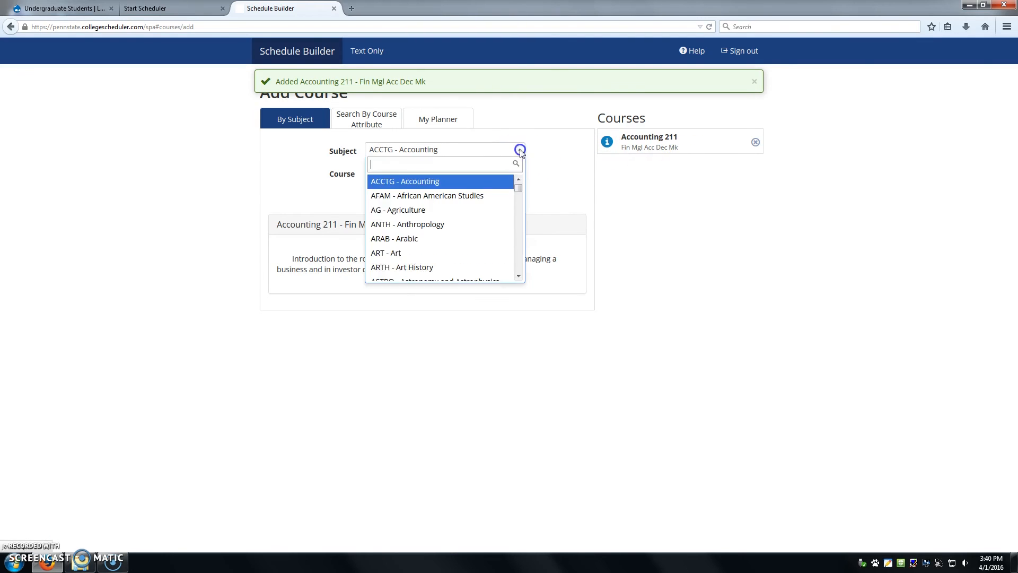
scroll(448, 219, "down", 8)
scroll(449, 223, "down", 5)
left_click(449, 209)
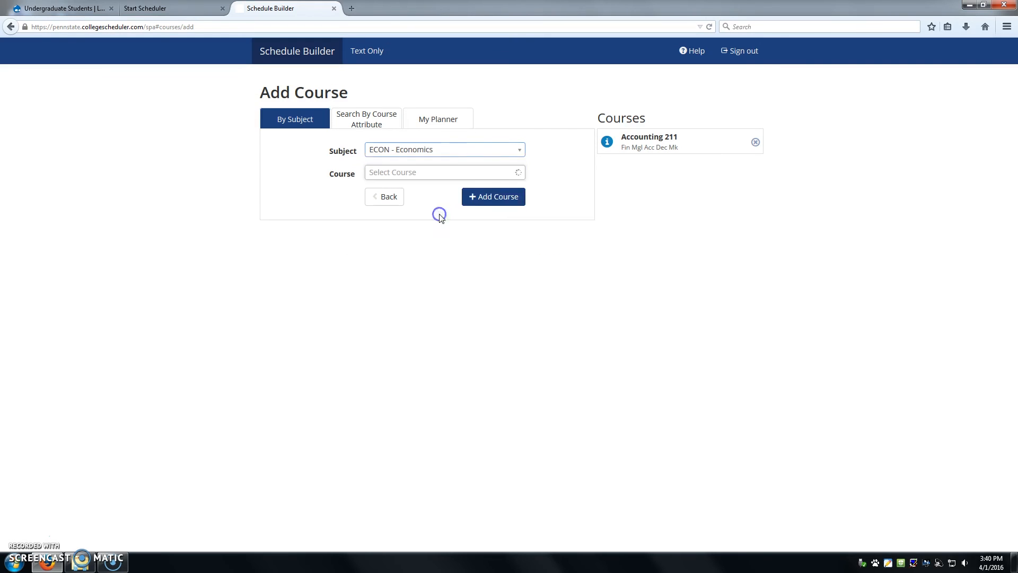
left_click(519, 173)
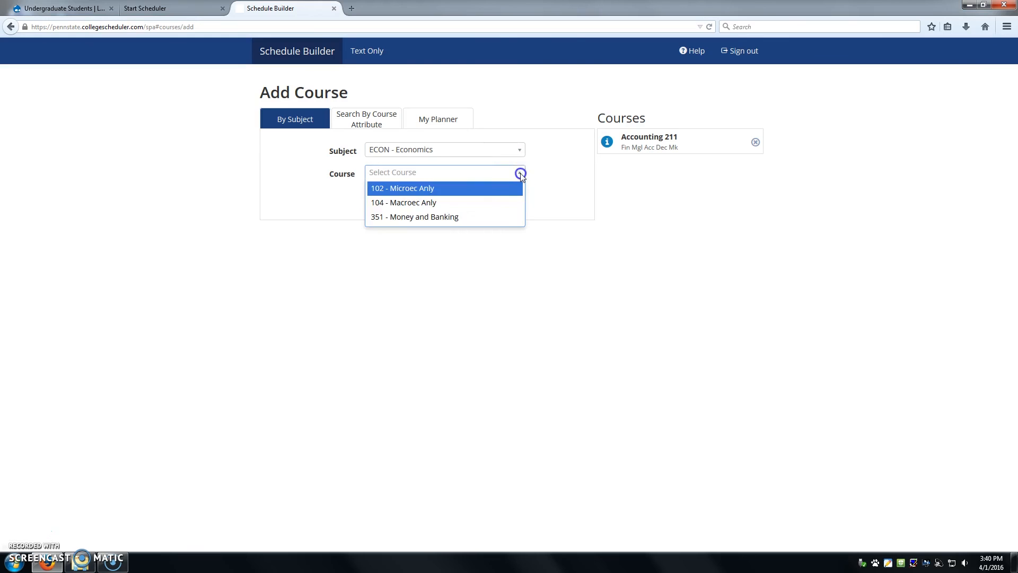
left_click(424, 203)
left_click(490, 198)
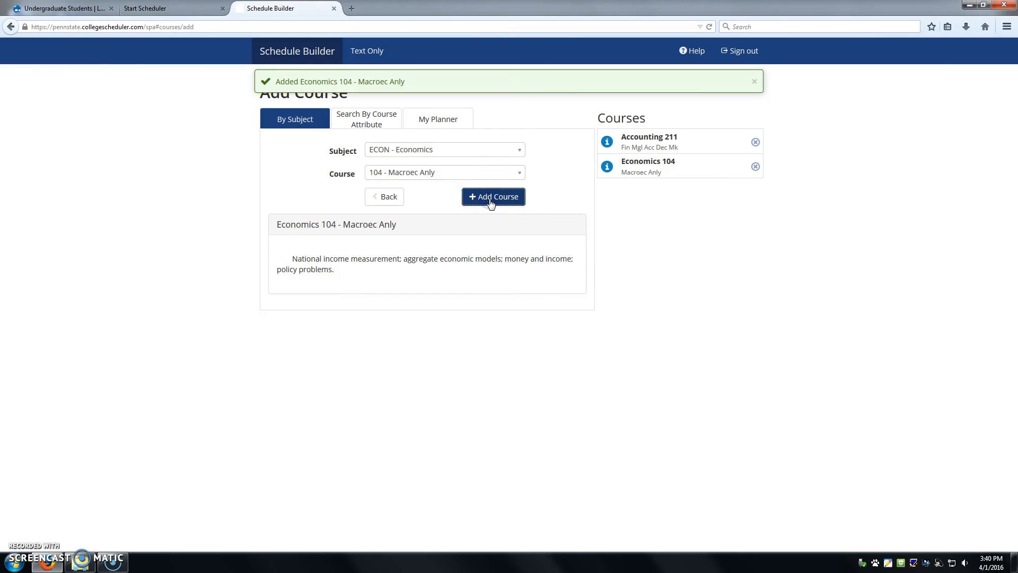
- Add the course 1 - Elem Spanish I from the subject SPAN - Spanish
left_click(517, 151)
scroll(467, 218, "down", 15)
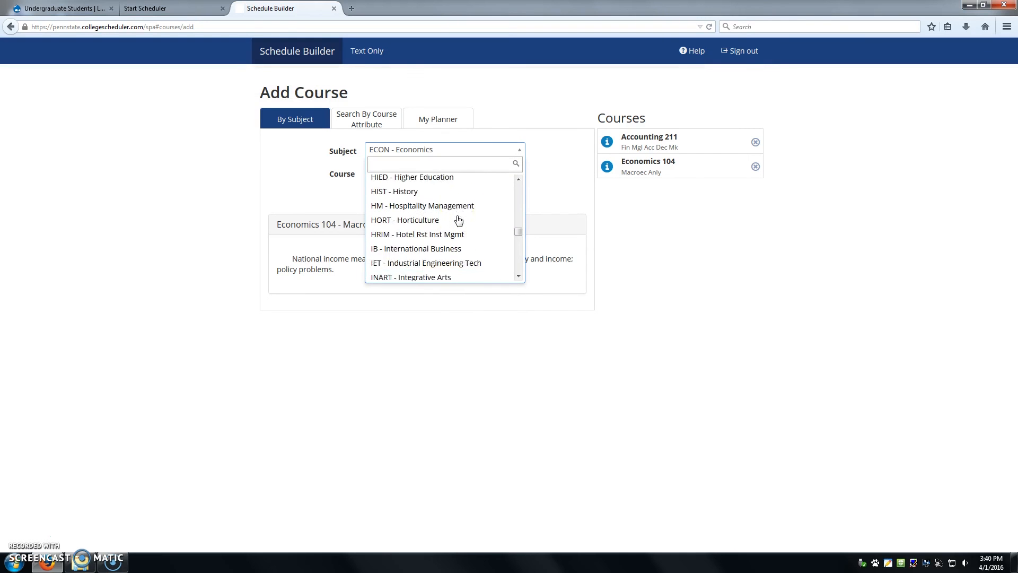
scroll(459, 219, "down", 4)
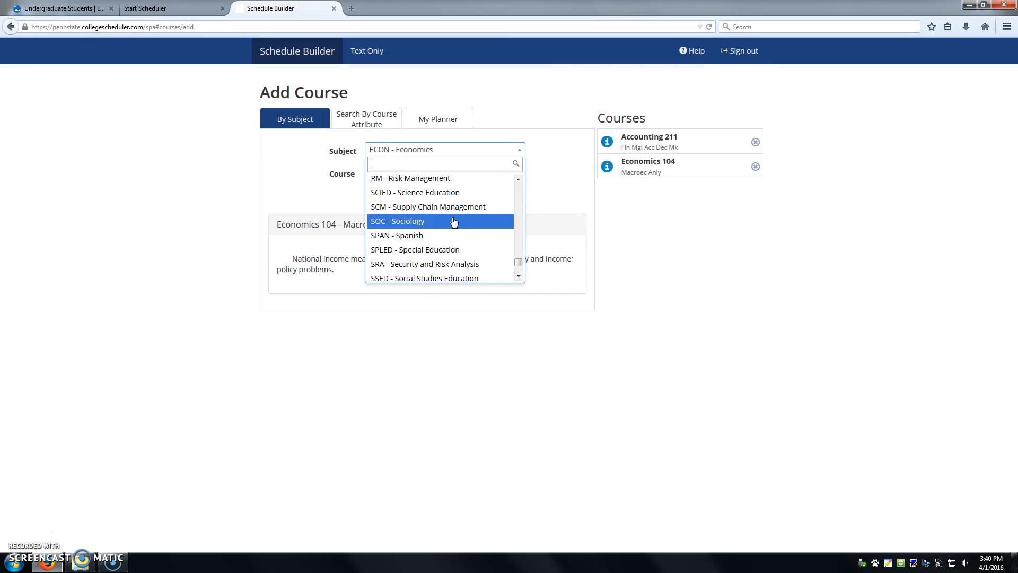
left_click(419, 235)
left_click(518, 172)
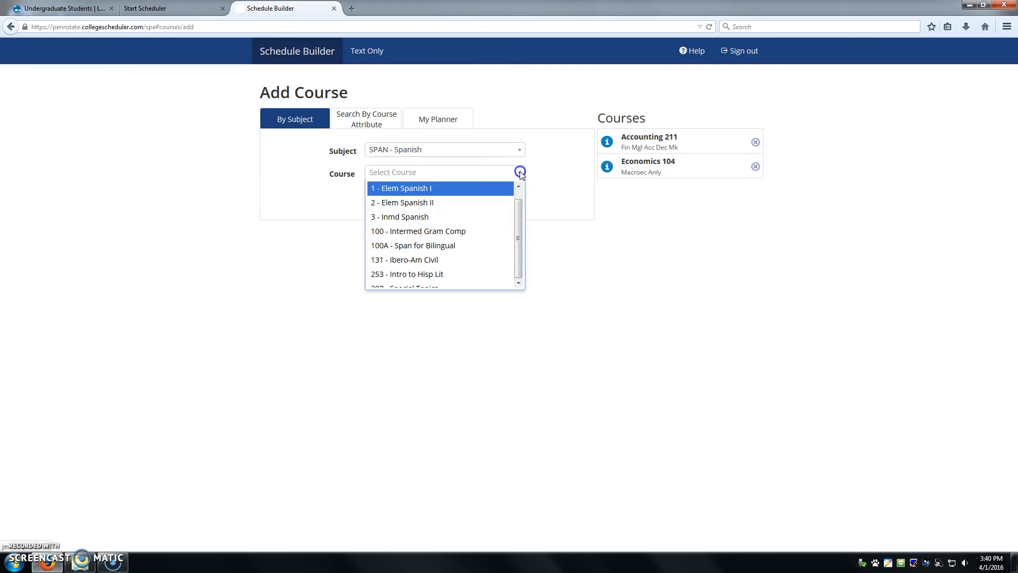
left_click(455, 188)
left_click(502, 202)
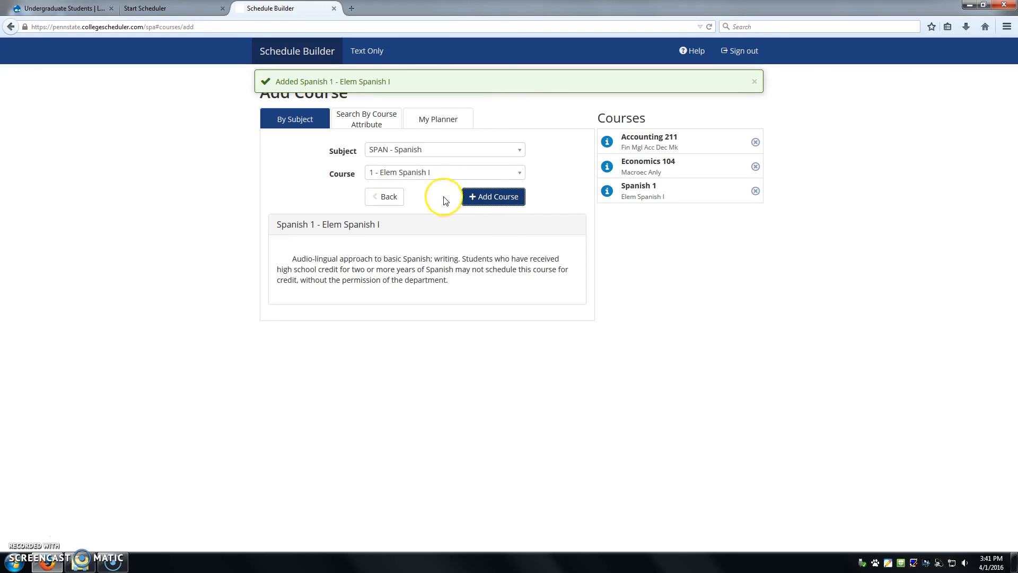
- Set the course attribute search to General Education-GenEd: Humanities (GH) and Cultural Diversity-International Cultures (IL)
left_click(369, 121)
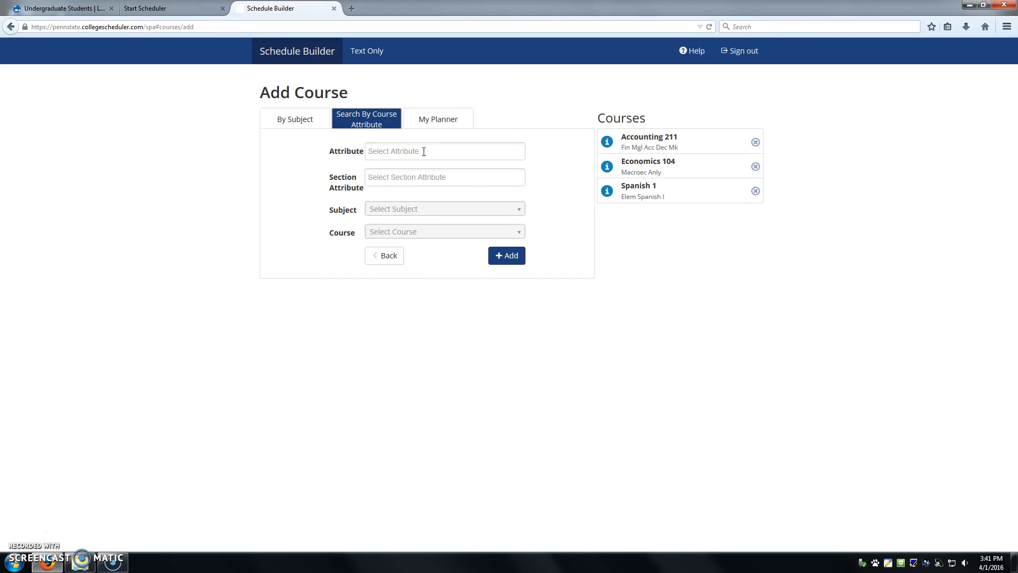
left_click(424, 151)
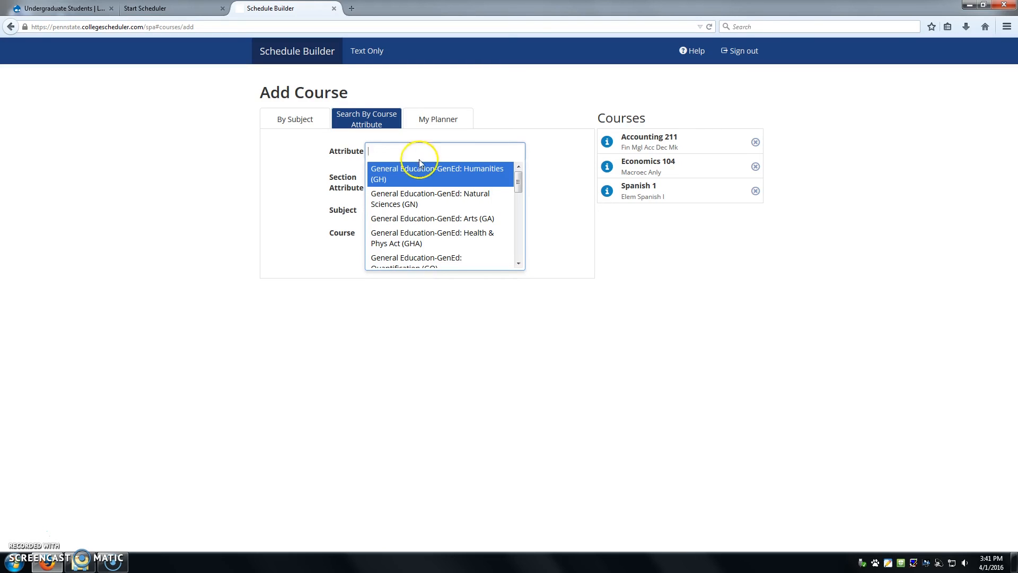
left_click(418, 173)
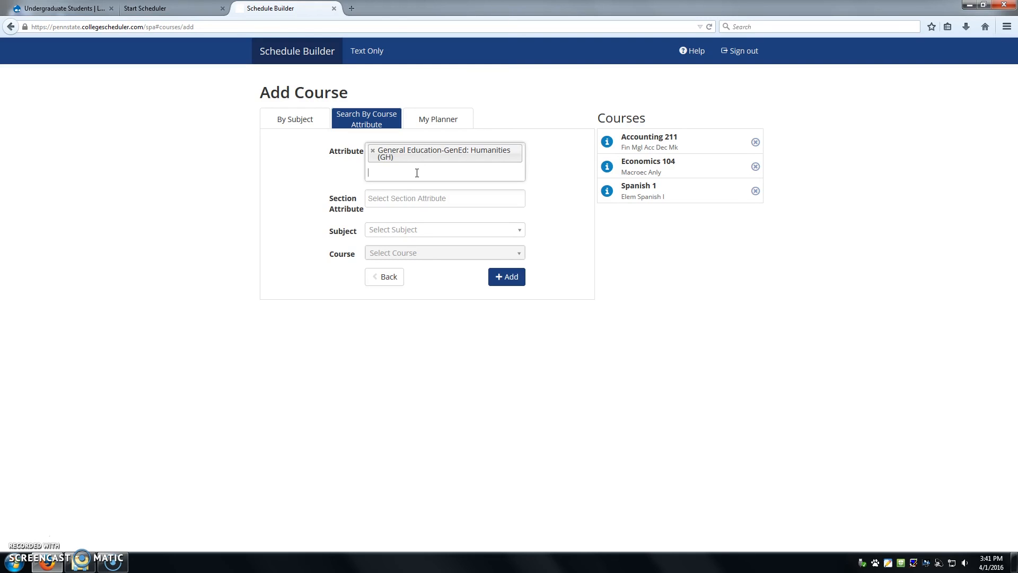
left_click(417, 173)
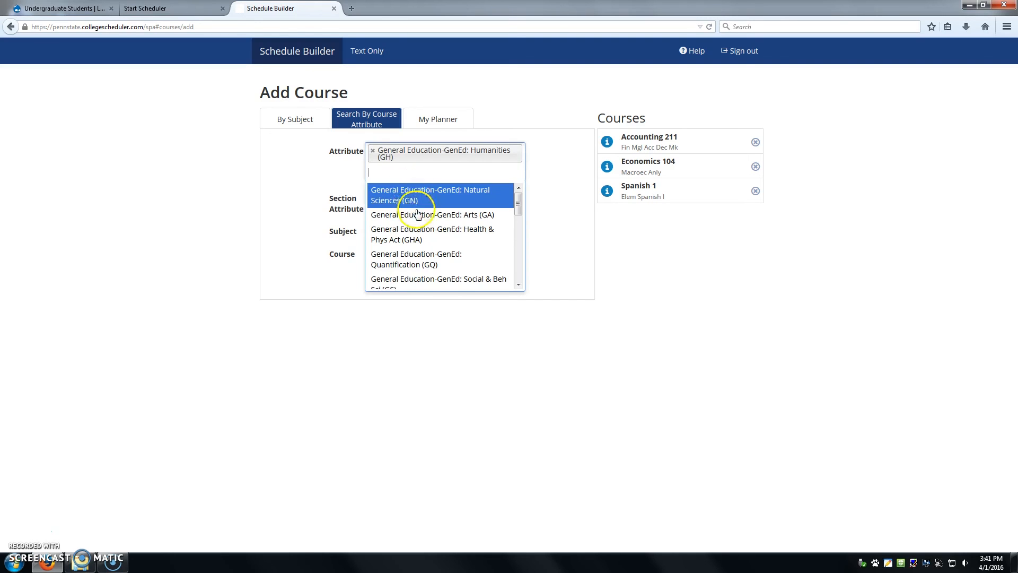
scroll(418, 215, "down", 2)
scroll(418, 215, "down", 2)
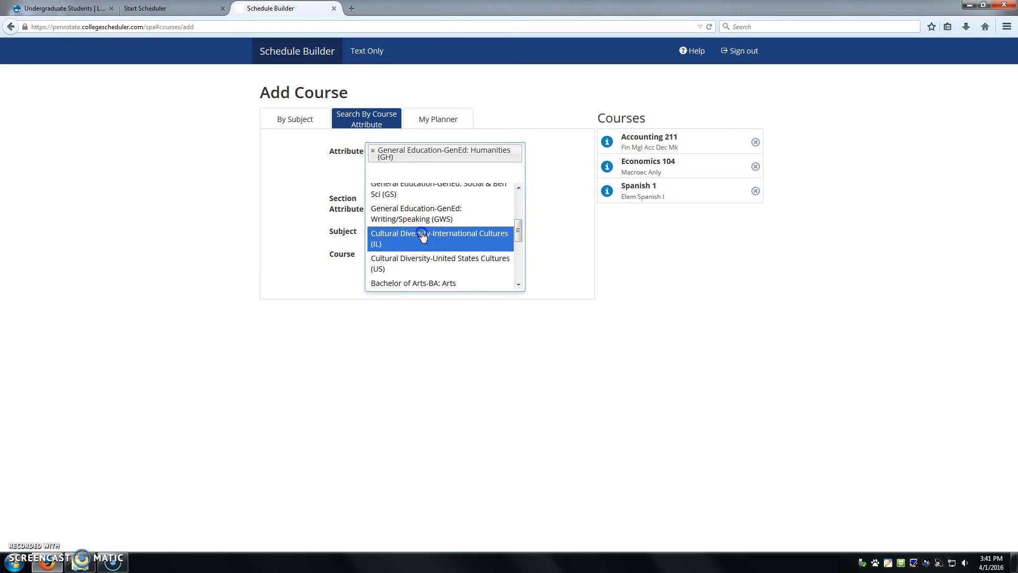
left_click(419, 241)
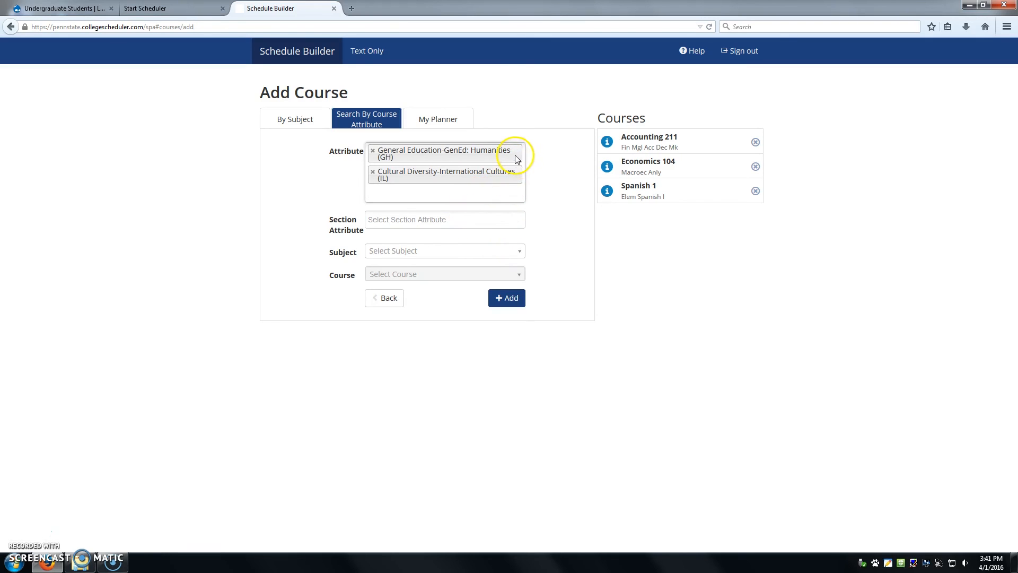
- Add the course 121 - The Holocaust from the subject HIST - History and return to the schedule overview
left_click(520, 252)
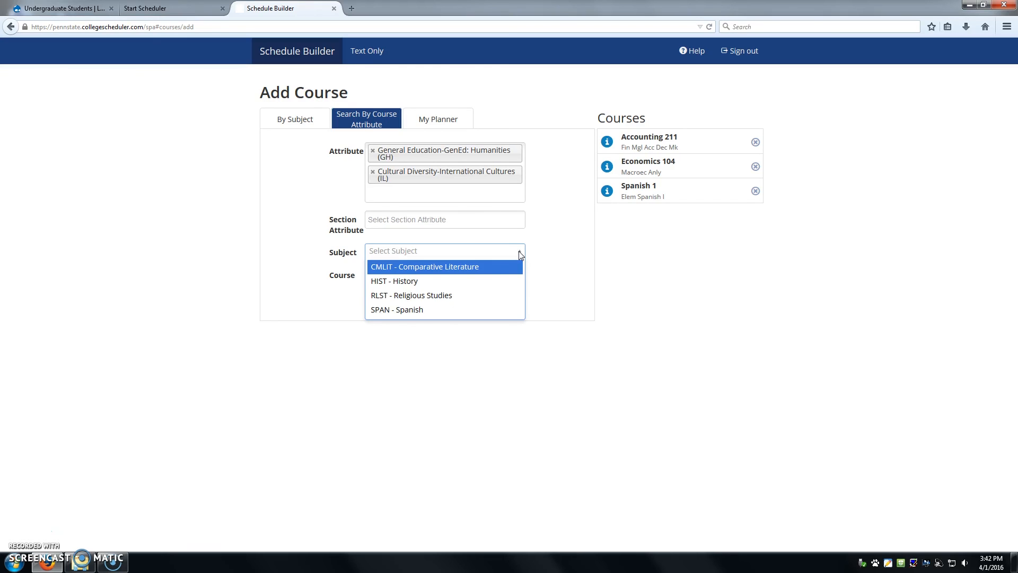
left_click(407, 285)
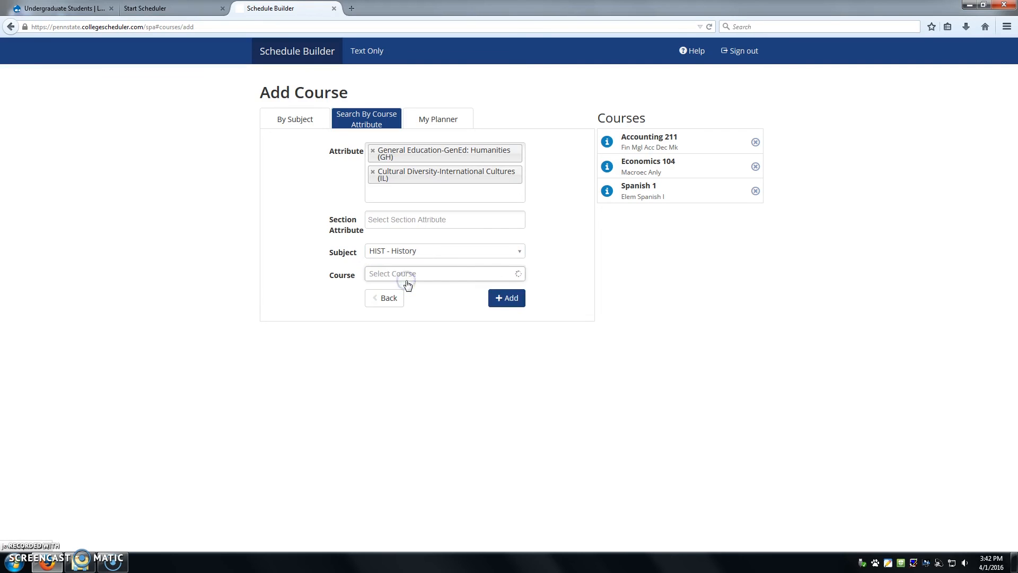
left_click(520, 274)
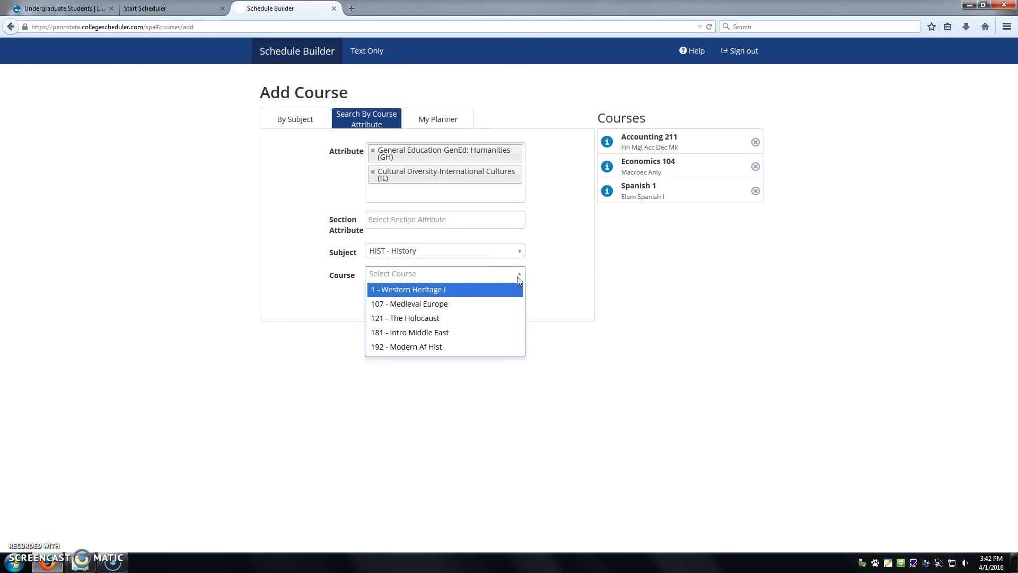
left_click(419, 320)
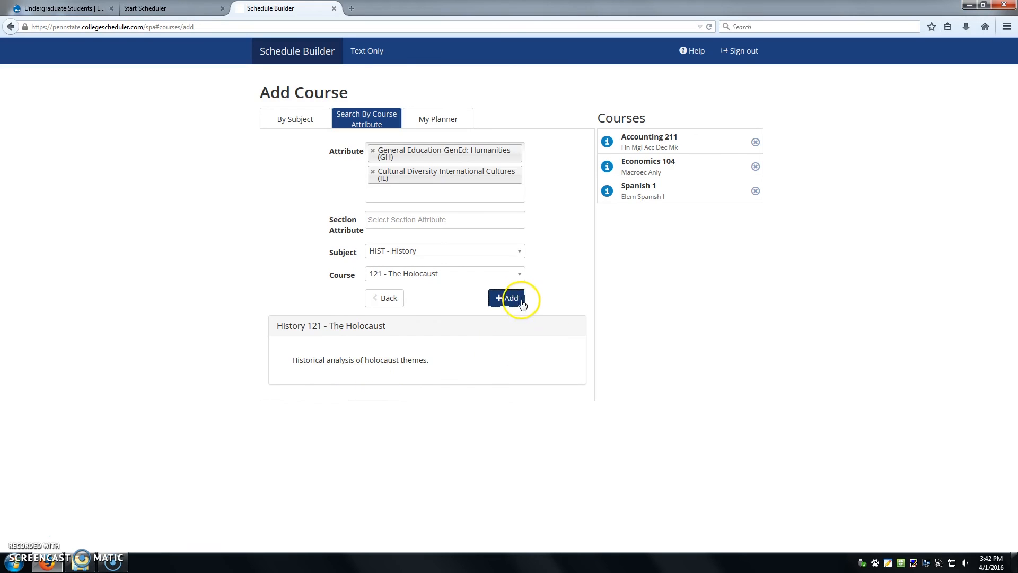
left_click(512, 299)
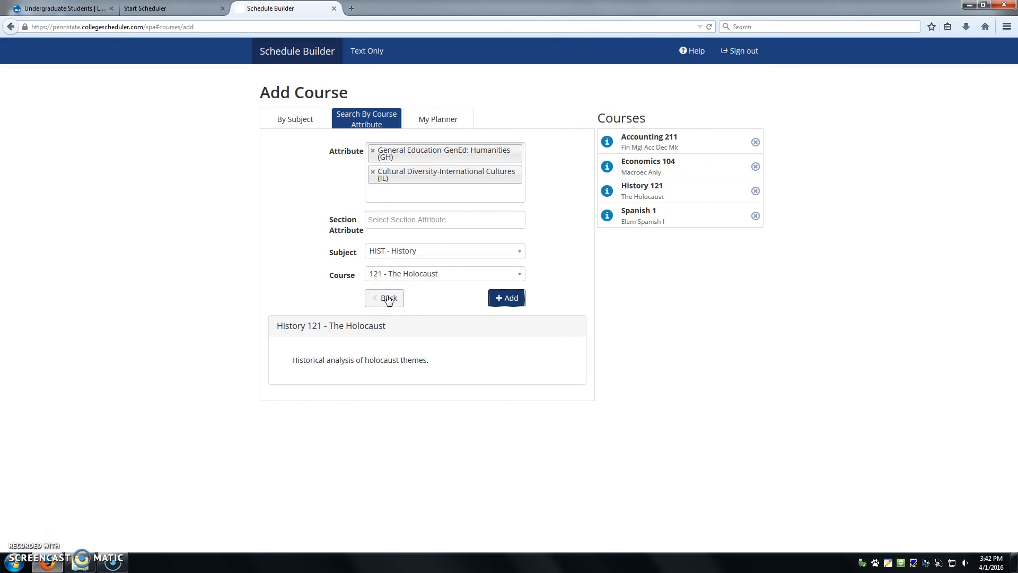
left_click(387, 298)
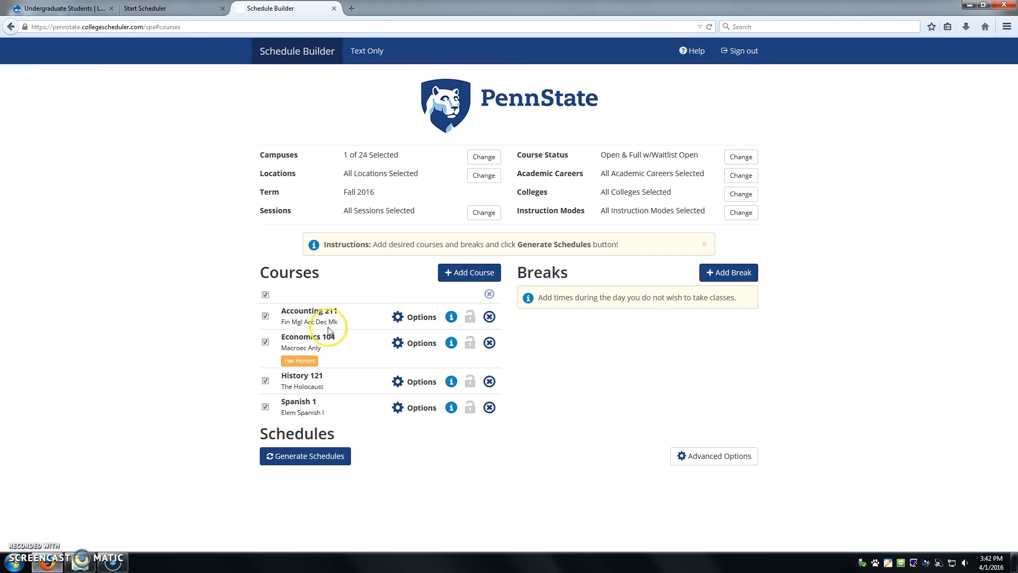
- Review the enabled sections of Accounting 211 and save the options with all sections included
left_click(421, 318)
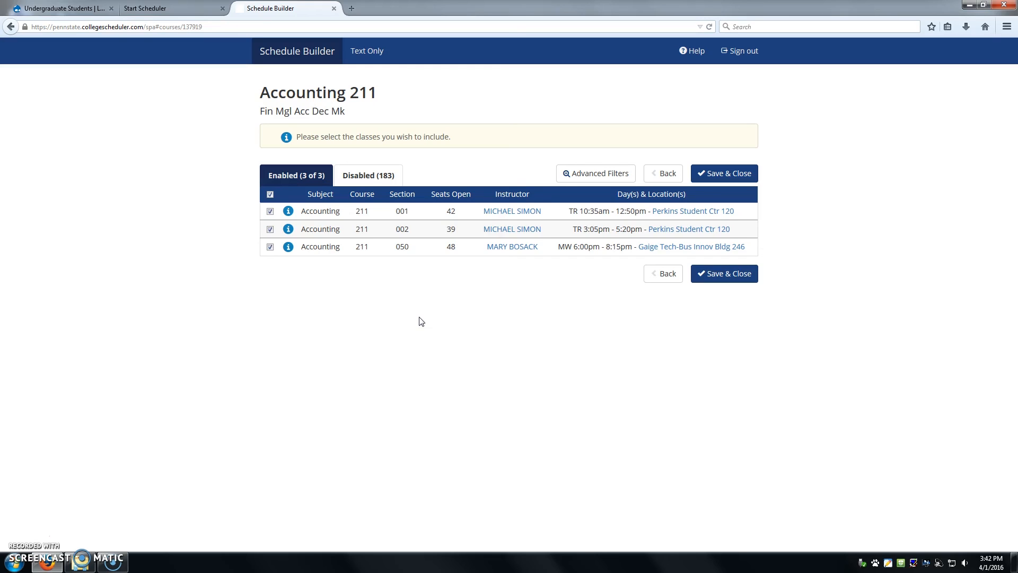
left_click(413, 291)
left_click(741, 276)
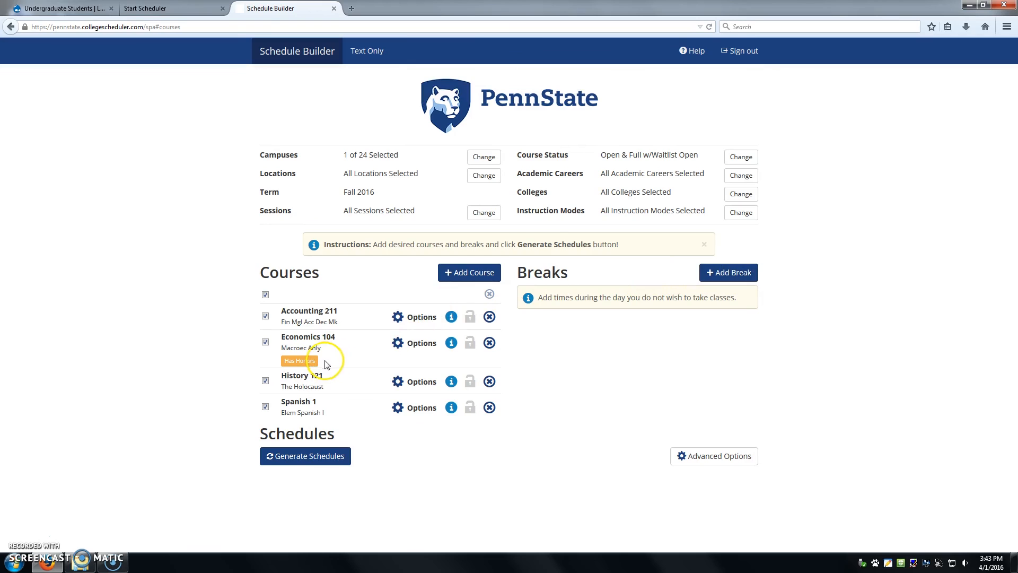
- Exclude the honors section 001 from the Economics 104 options and save
left_click(422, 343)
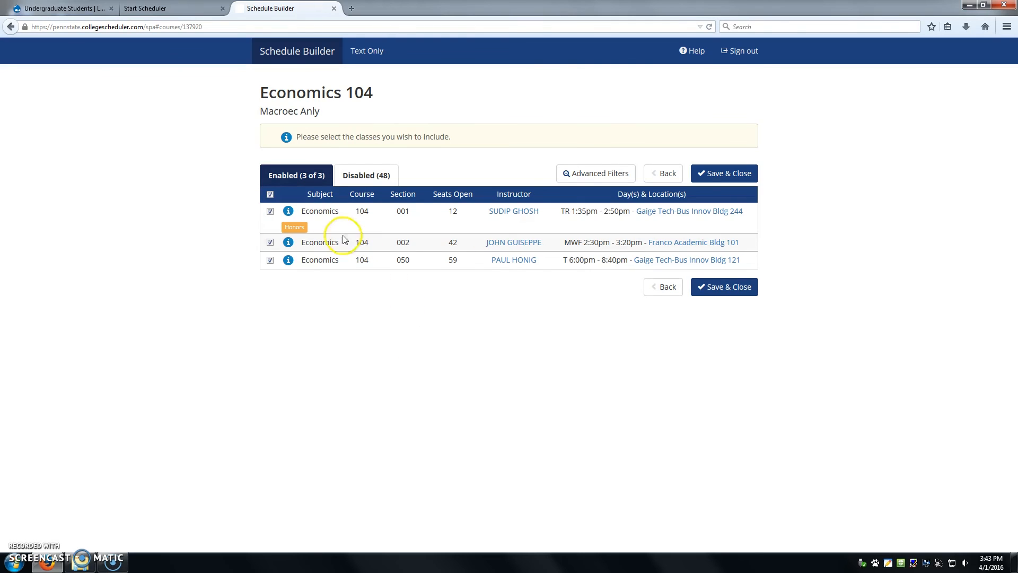
left_click(270, 212)
left_click(745, 290)
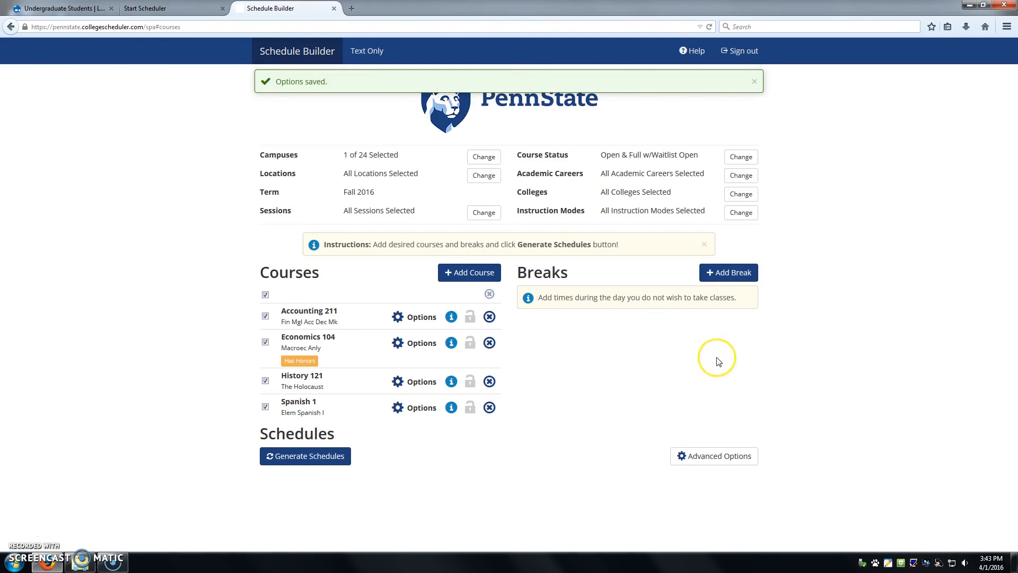
- Start a new break named Work running from 6:00 pm to 11:00 pm
left_click(732, 275)
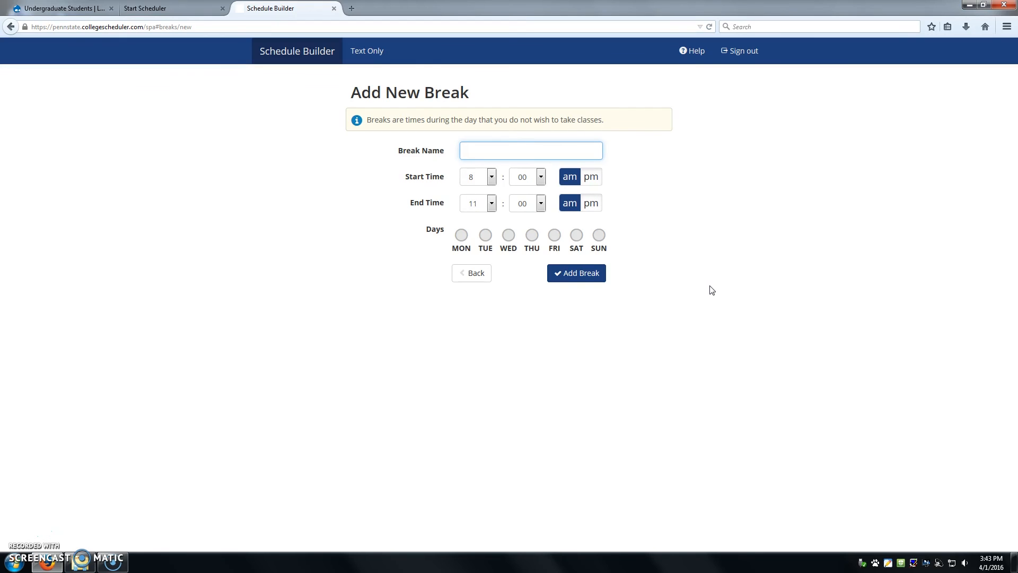
type("Work")
left_click(491, 176)
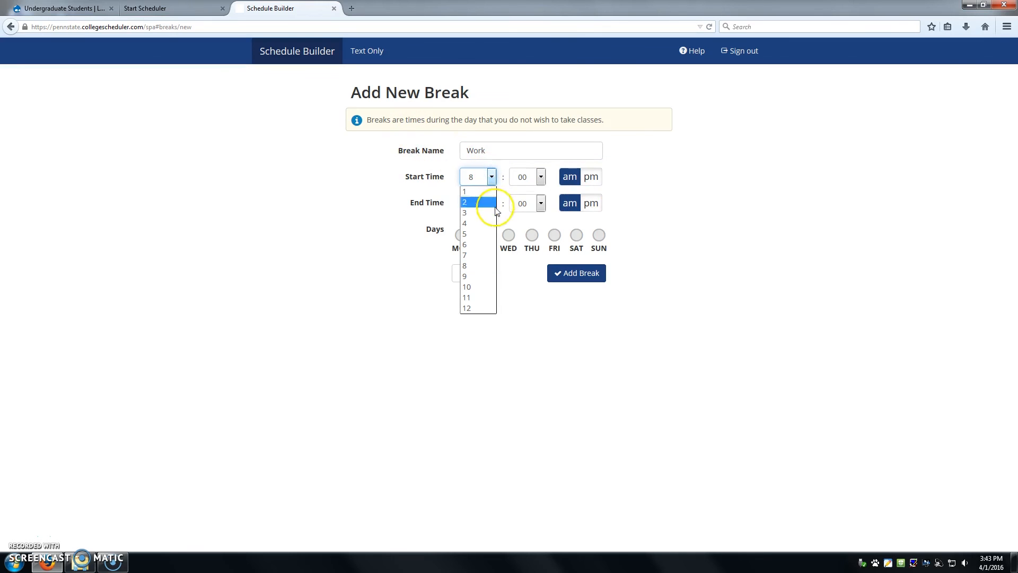
left_click(479, 244)
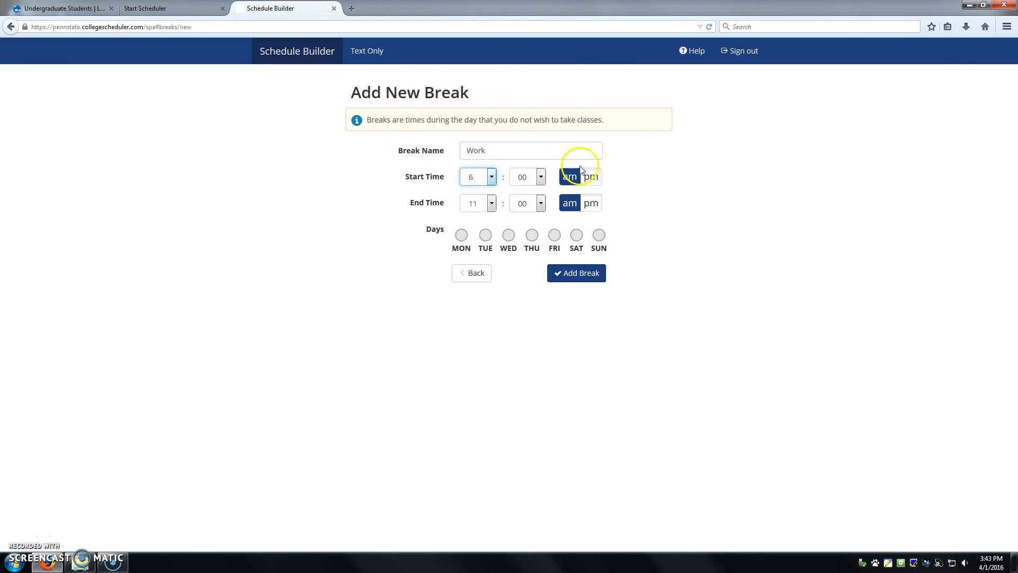
left_click(593, 178)
left_click(591, 203)
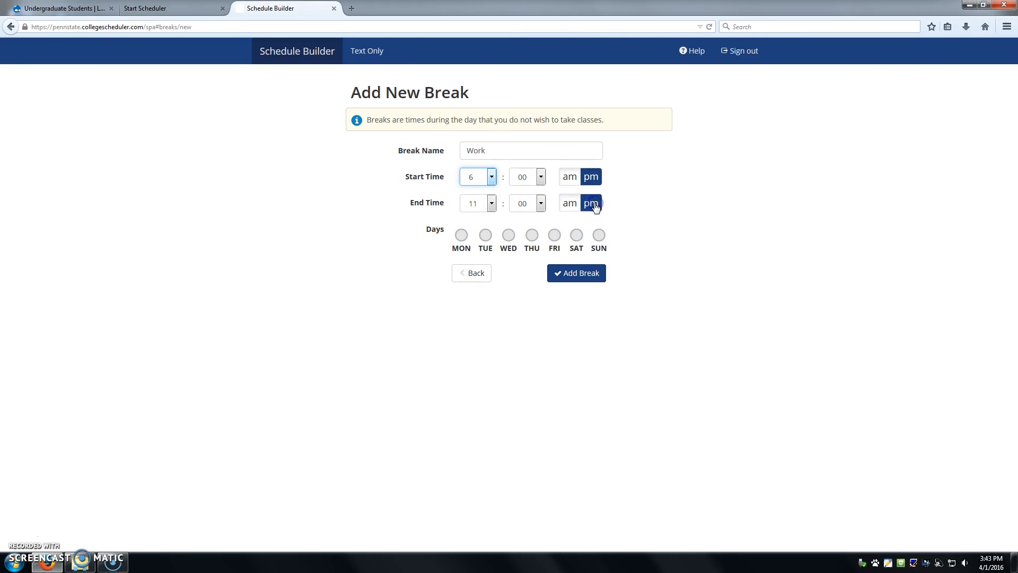
- Assign the Work break to Monday, Wednesday and Friday and add it to the schedule
left_click(461, 234)
left_click(509, 235)
left_click(552, 236)
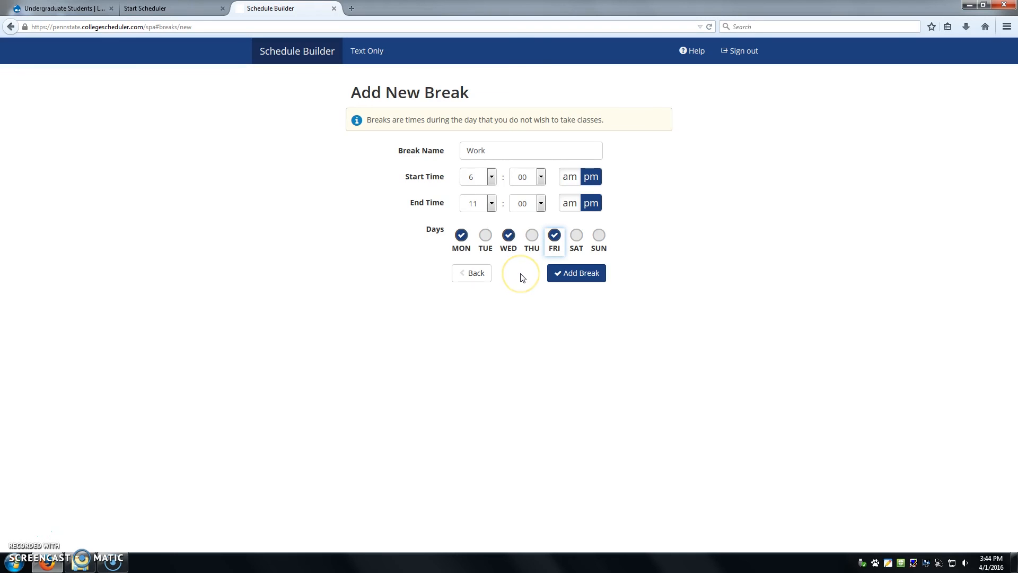
left_click(583, 276)
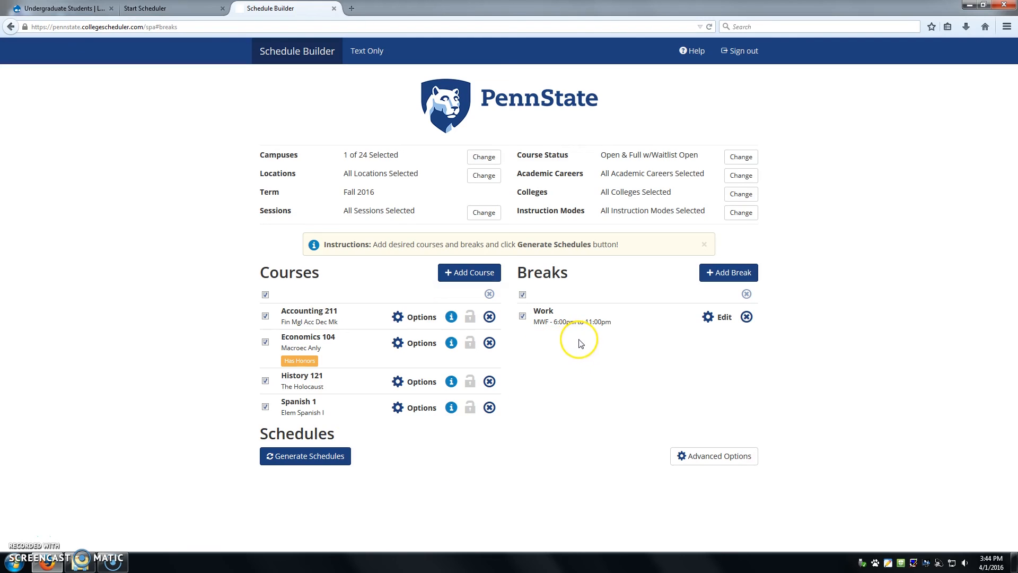
- Generate the possible schedules from the selected courses and the Work break
left_click(306, 462)
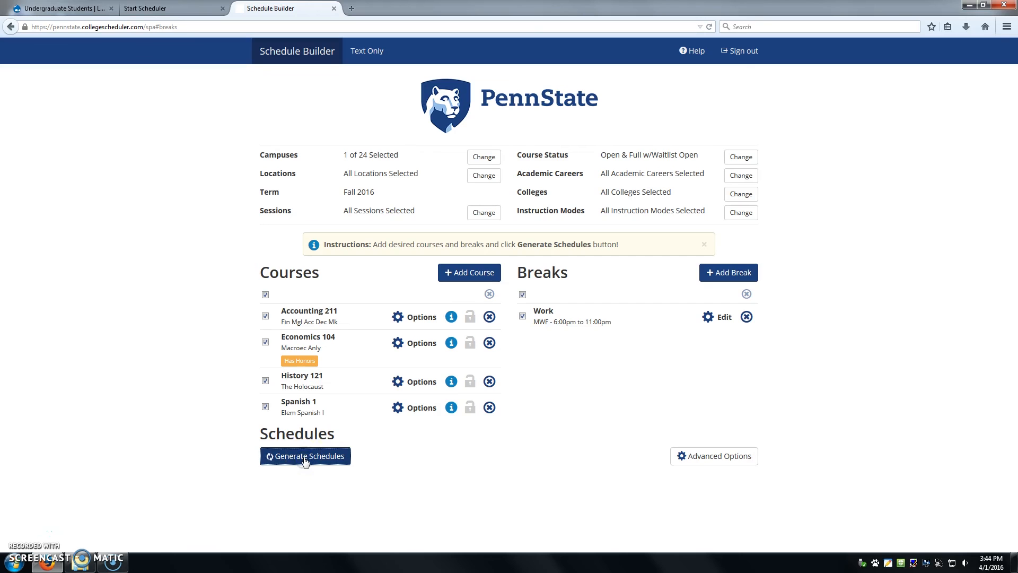
scroll(564, 387, "down", 3)
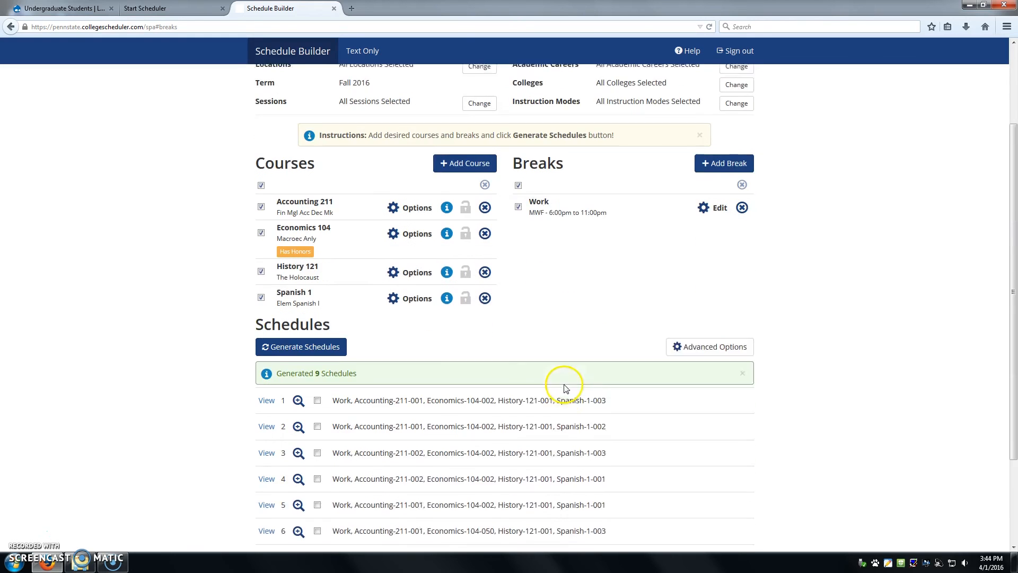
scroll(562, 387, "down", 3)
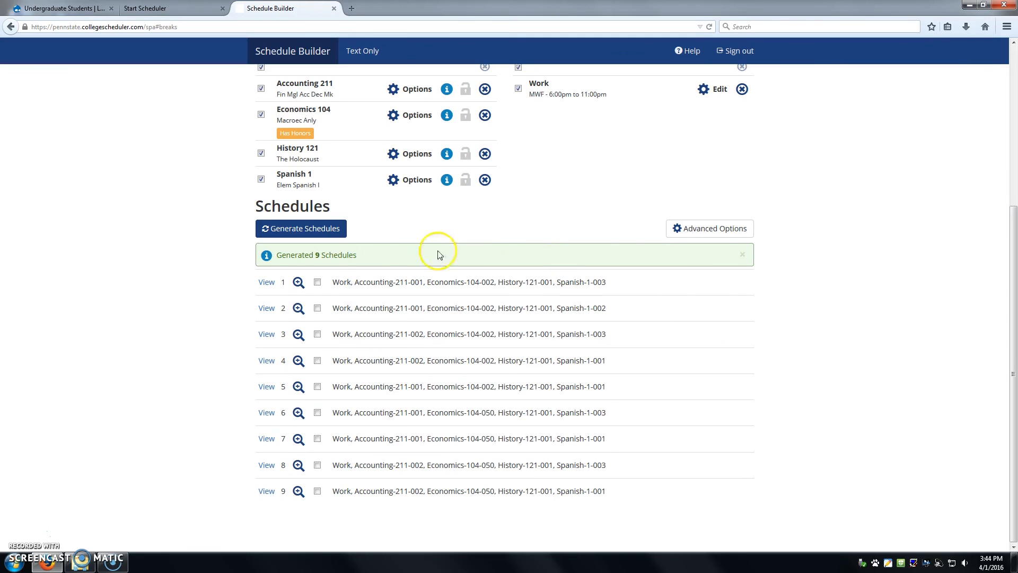
- Preview the weekly layouts of generated schedules 1 through 4 in the results list
mouse_move(298, 285)
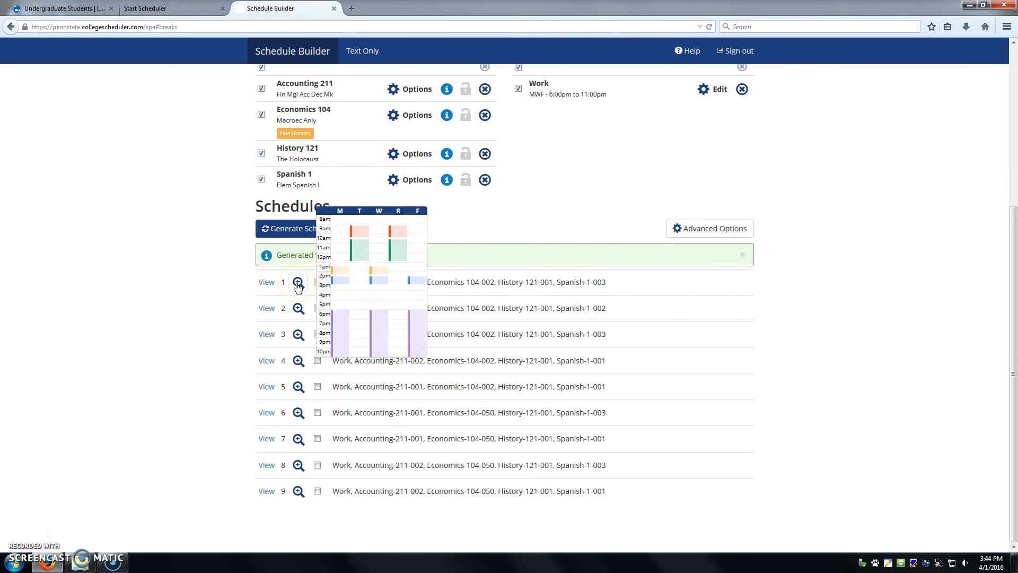
left_click(298, 285)
left_click(298, 284)
mouse_move(298, 311)
mouse_move(299, 336)
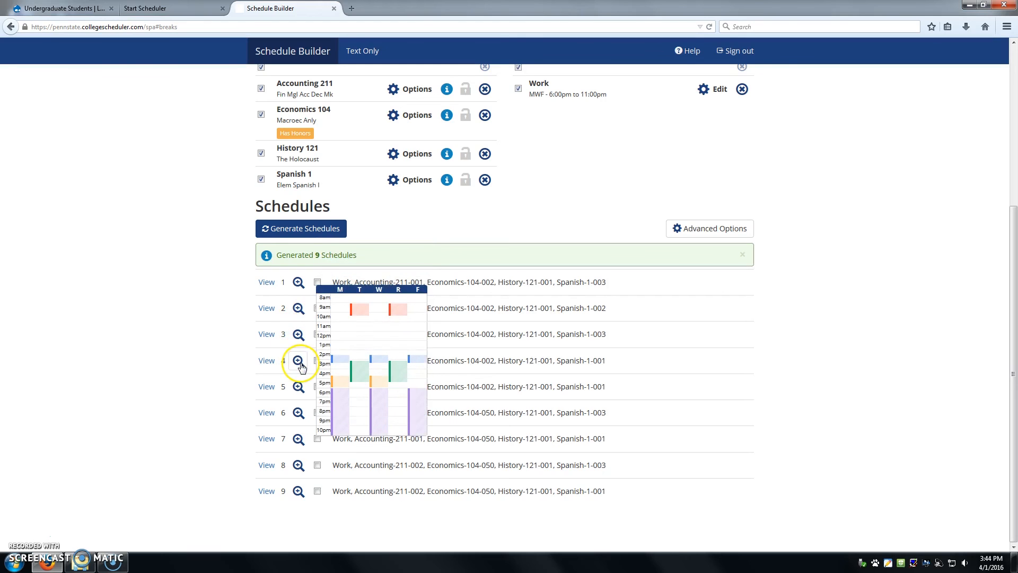
mouse_move(298, 287)
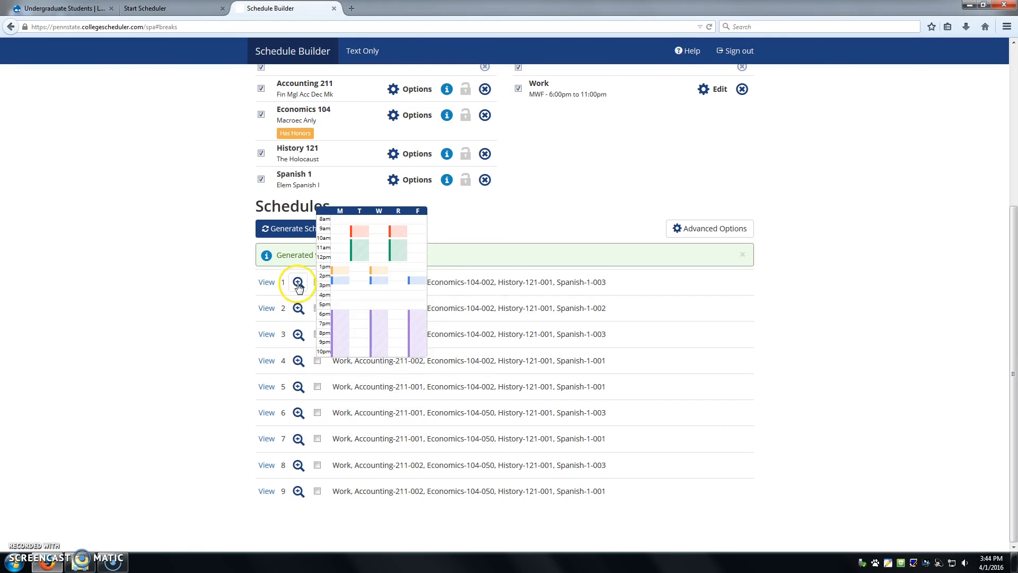
- Open the full view of schedule 1, examine its weekly calendar, and browse ahead to schedule 5
left_click(266, 283)
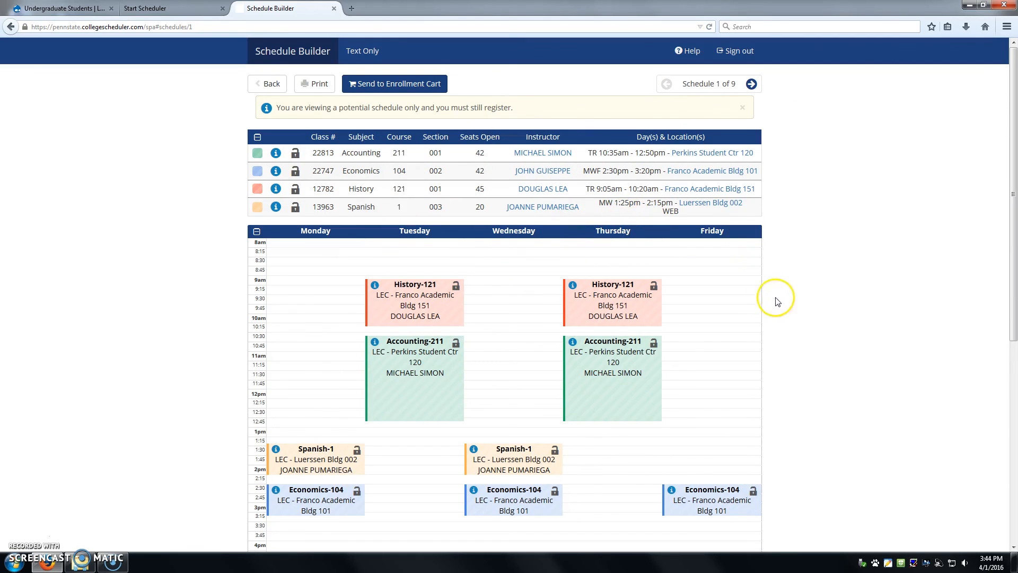
scroll(799, 290, "down", 3)
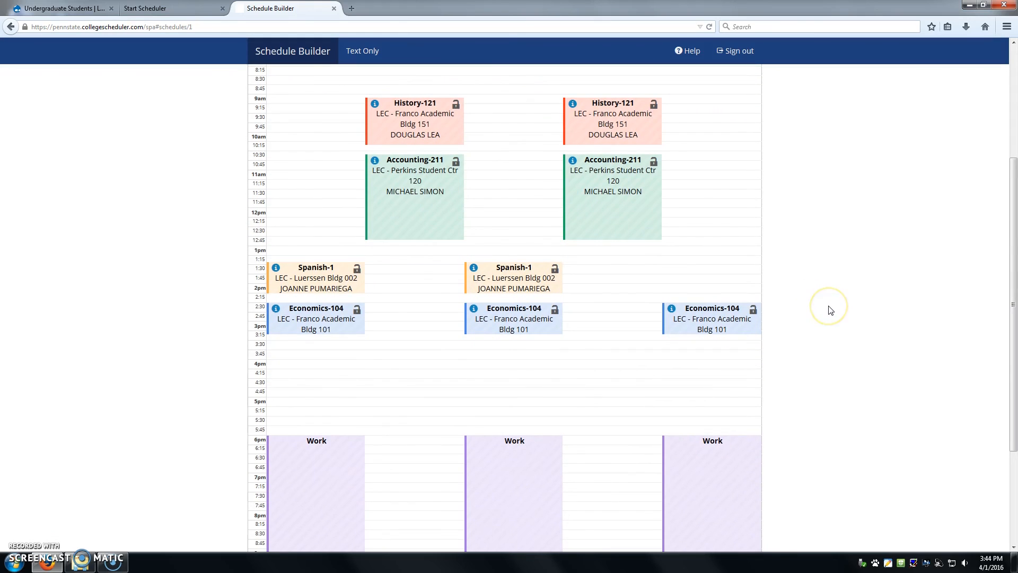
scroll(830, 310, "down", 2)
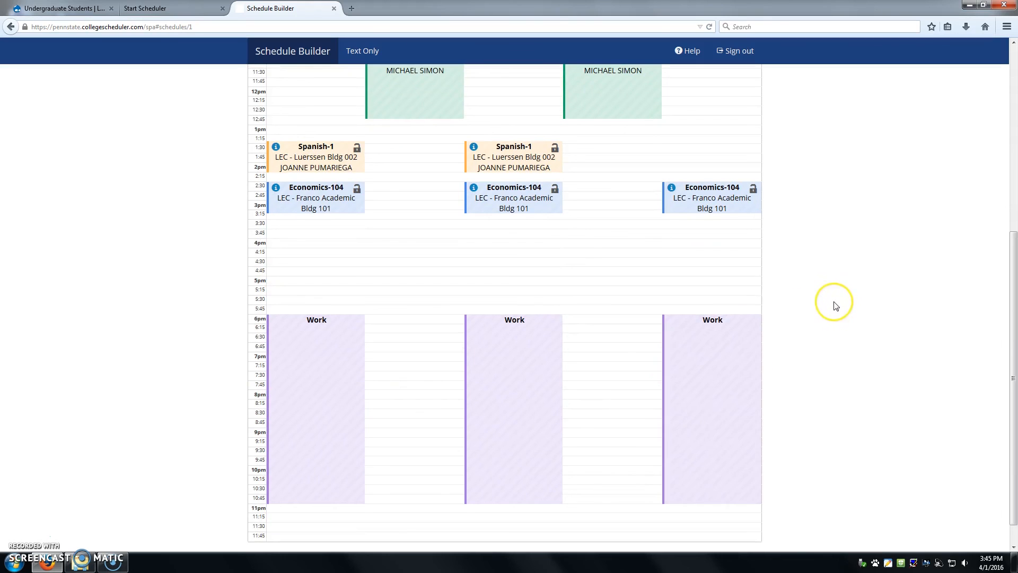
scroll(834, 305, "up", 5)
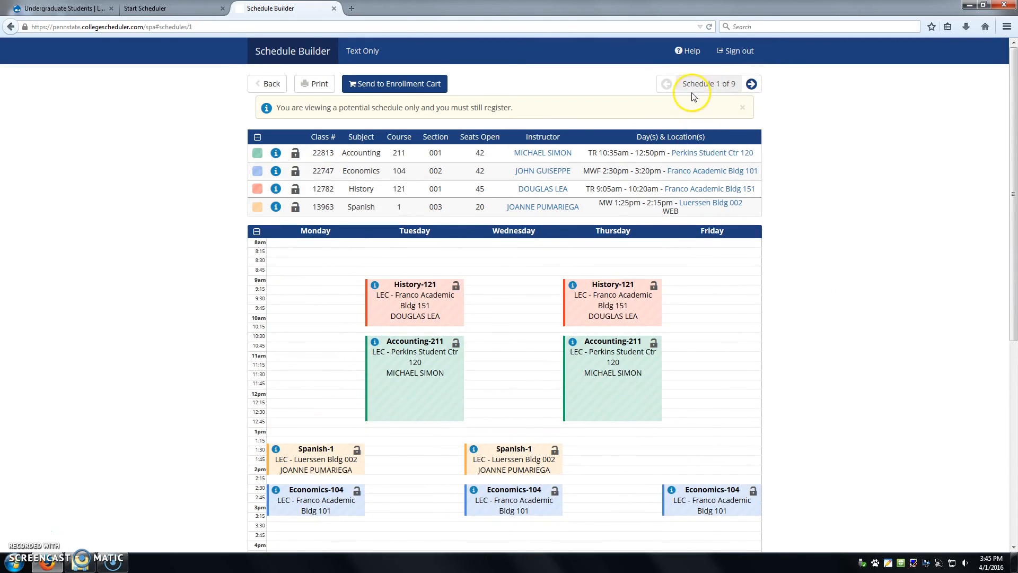
left_click(751, 84)
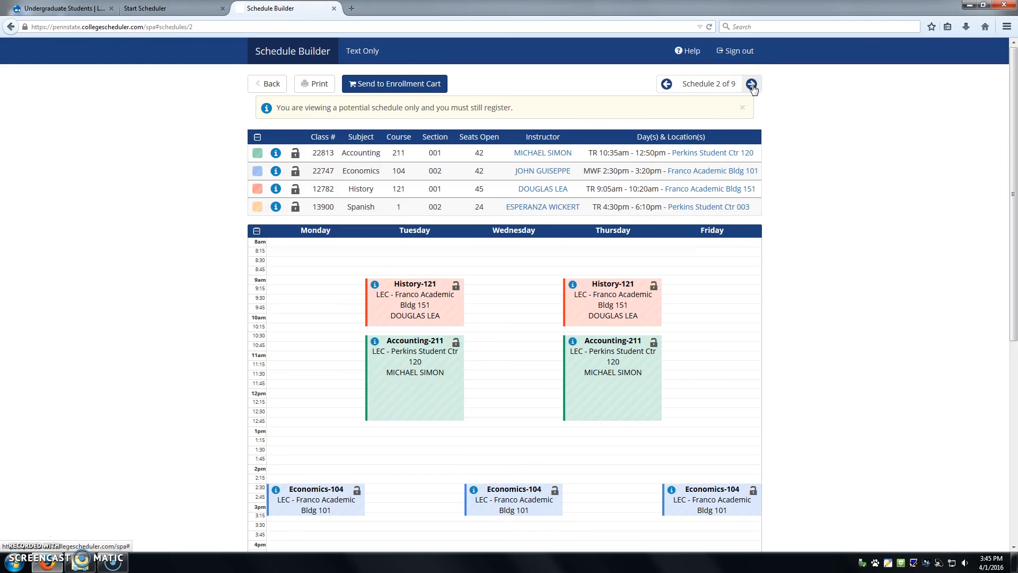
left_click(752, 84)
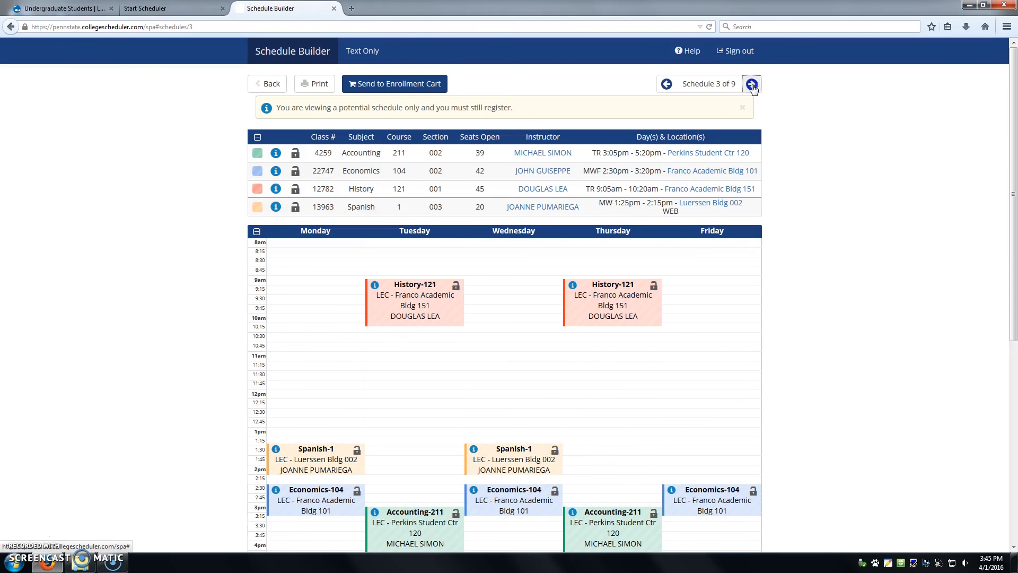
left_click(751, 84)
left_click(752, 84)
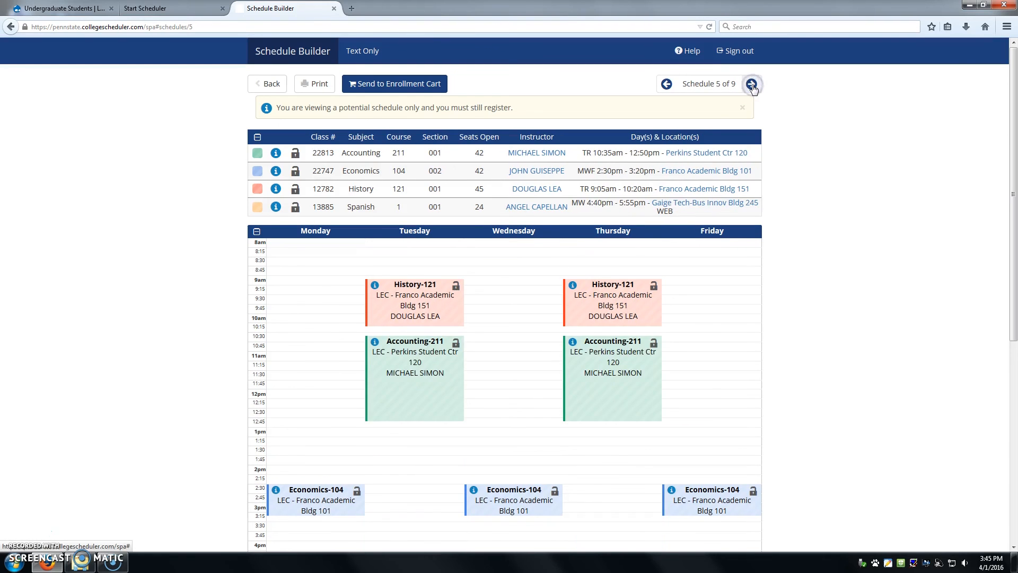
- Send schedule 6 to the enrollment cart, confirm the transfer, and close the Schedule Builder page
left_click(752, 85)
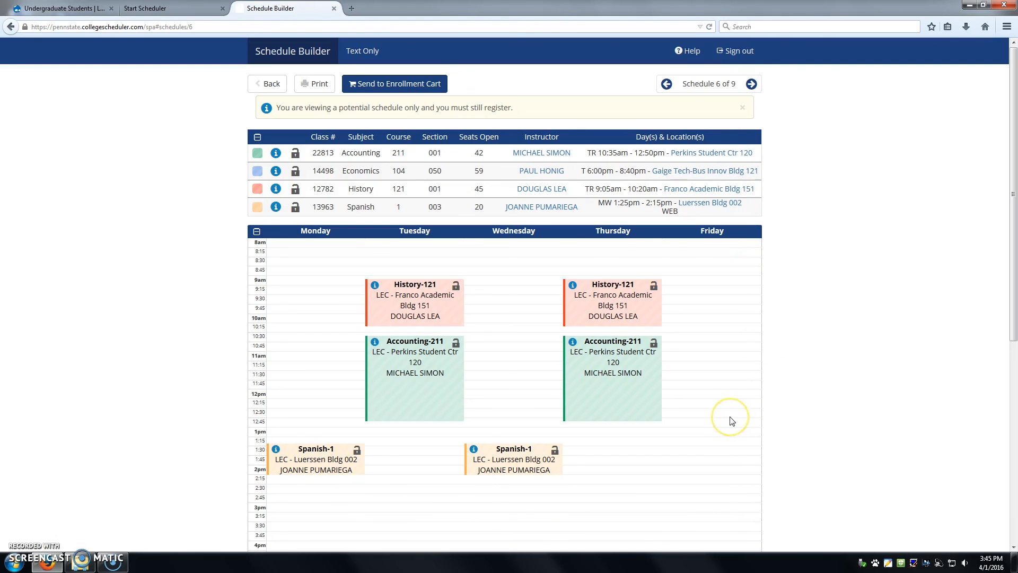
left_click(402, 85)
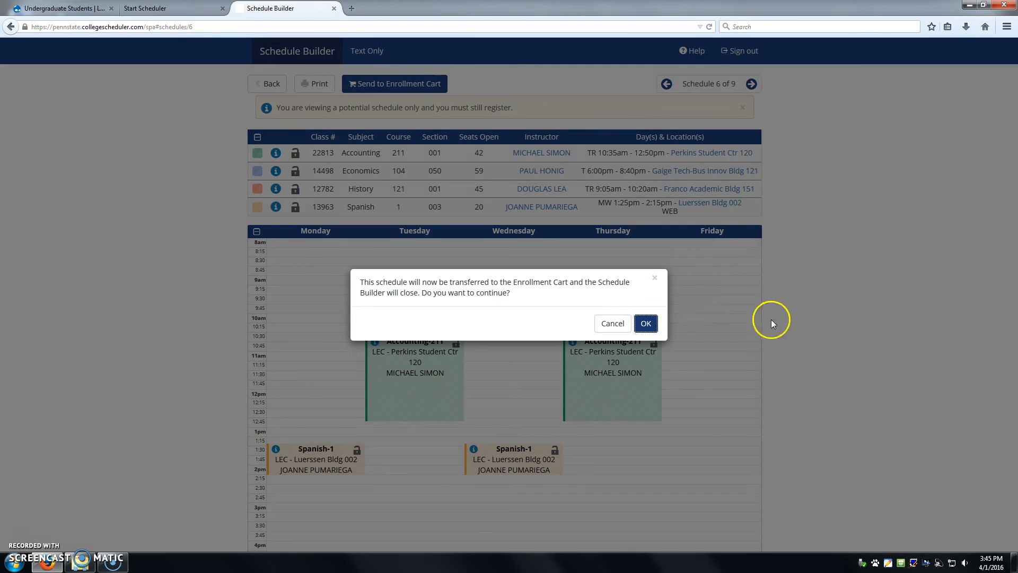
left_click(645, 323)
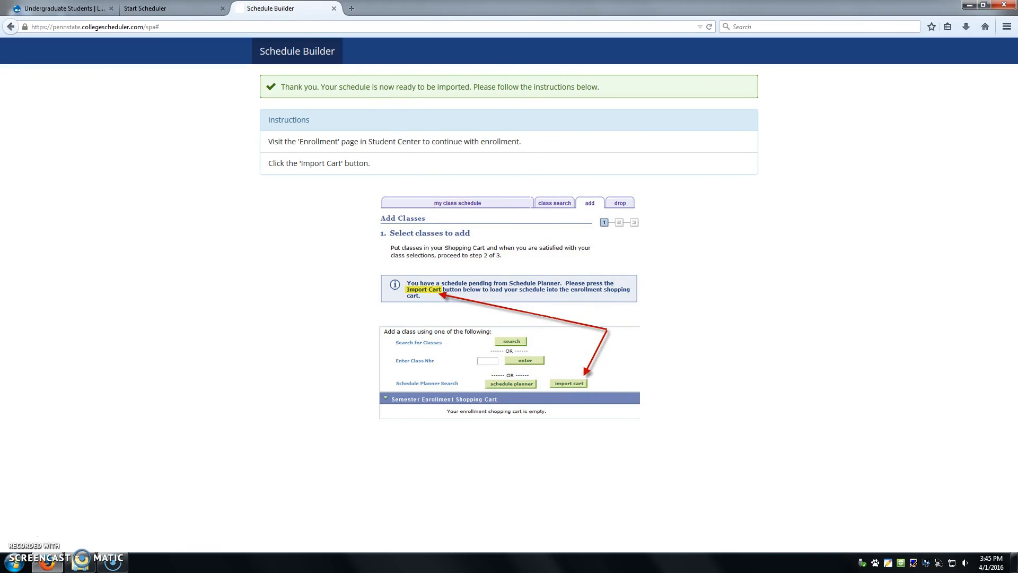
left_click(334, 9)
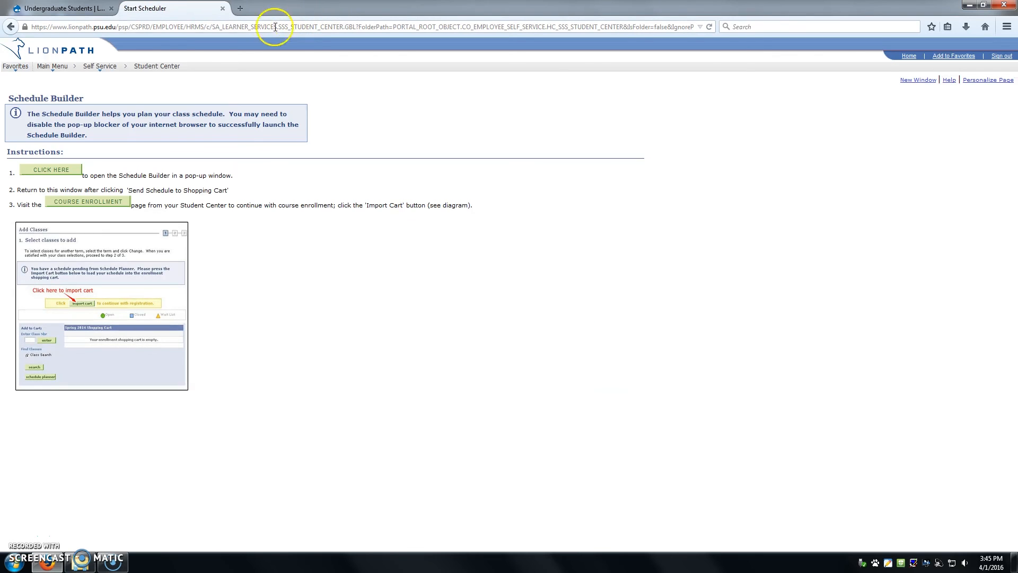
- Open the enrollment shopping cart from the Student Center and start importing the pending Schedule Builder schedule
left_click(166, 67)
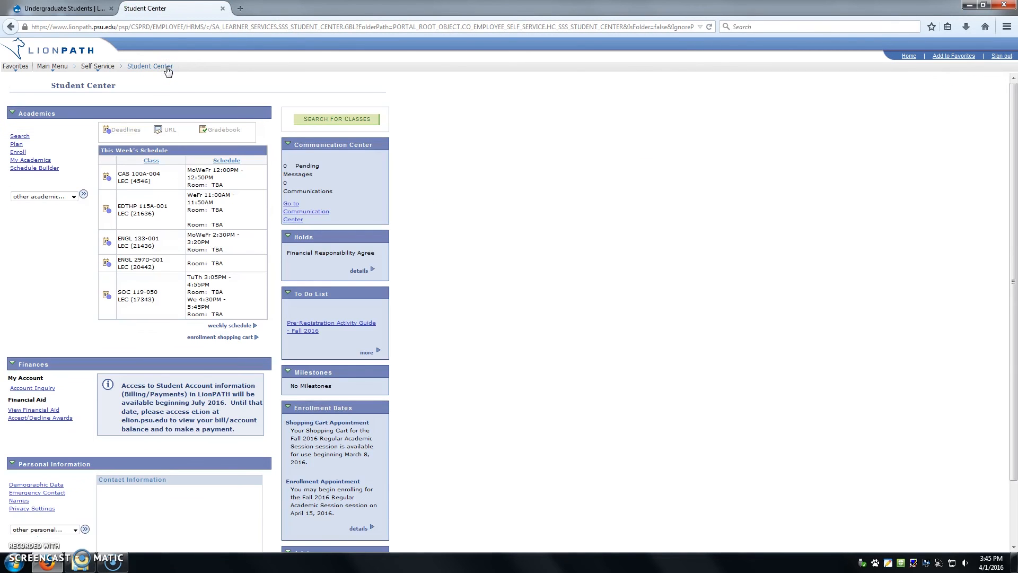
left_click(229, 338)
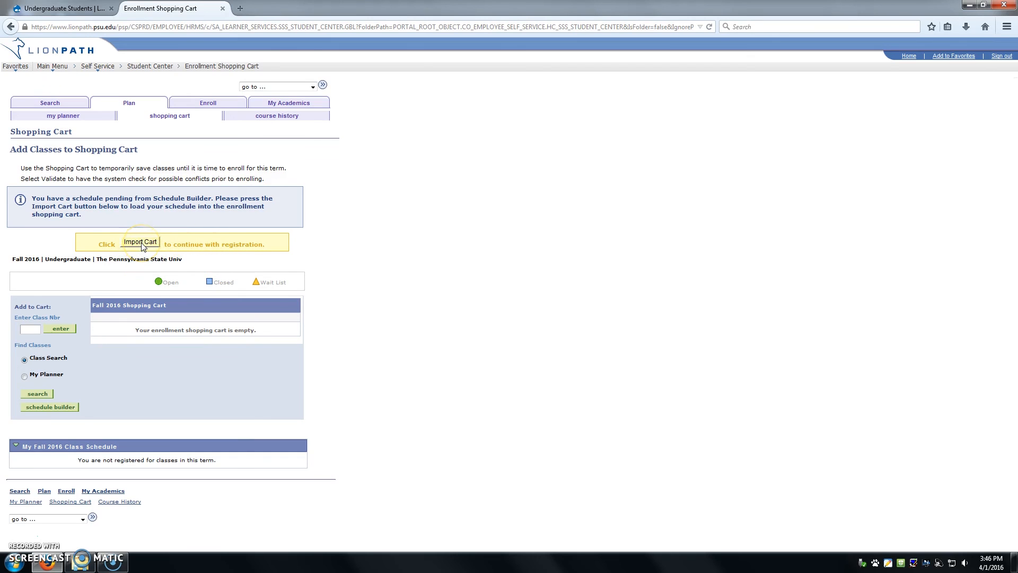
left_click(141, 242)
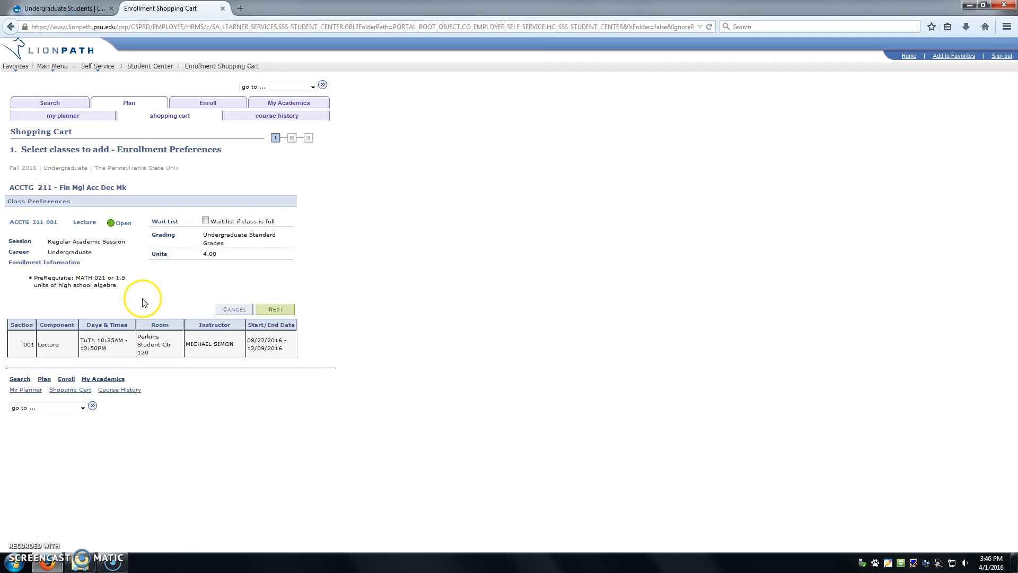
- Accept the default enrollment preferences for ACCTG 211, ECON 104, HIST 121 and SPAN 1 to complete the cart import
left_click(277, 313)
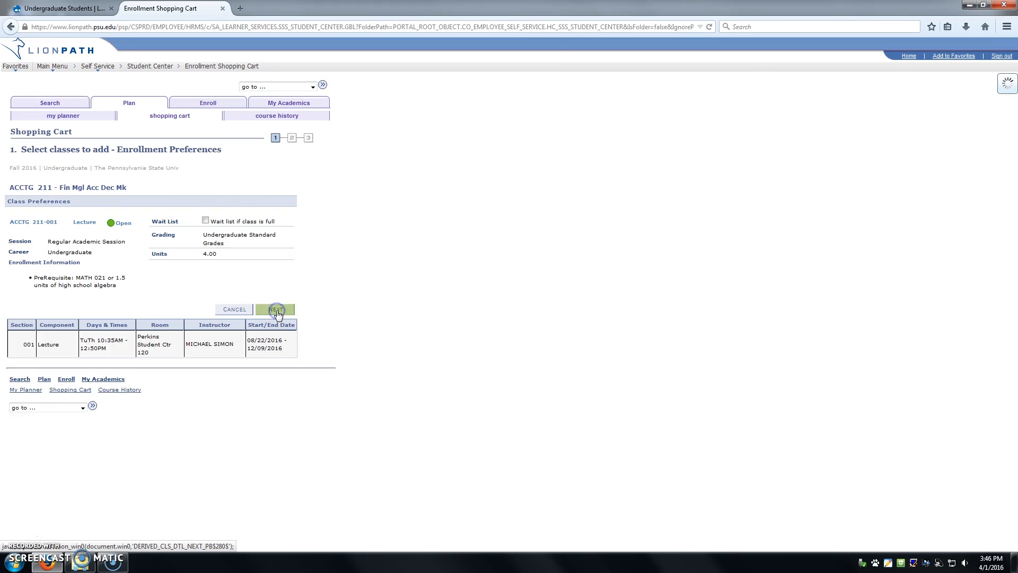
left_click(275, 320)
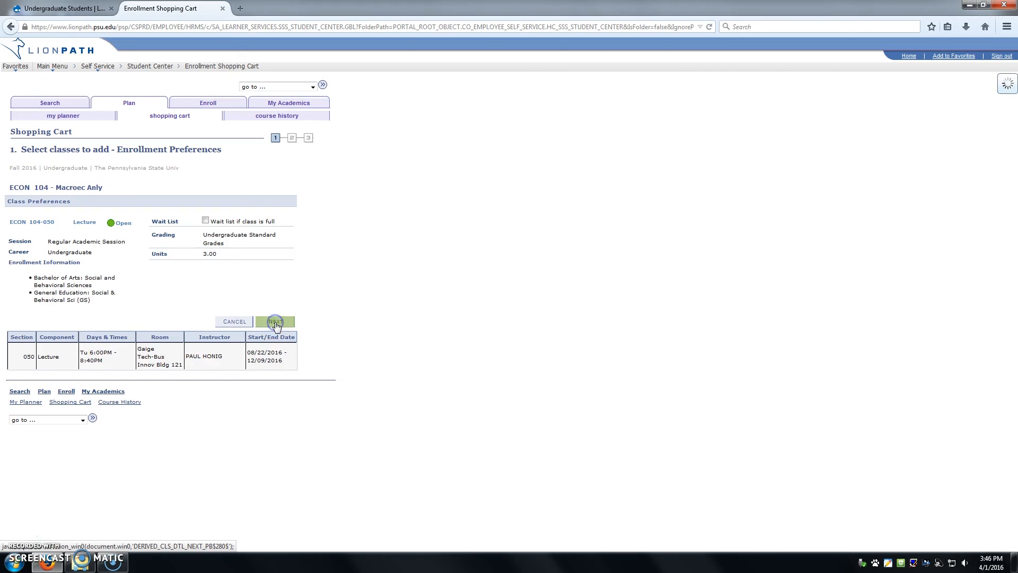
left_click(276, 324)
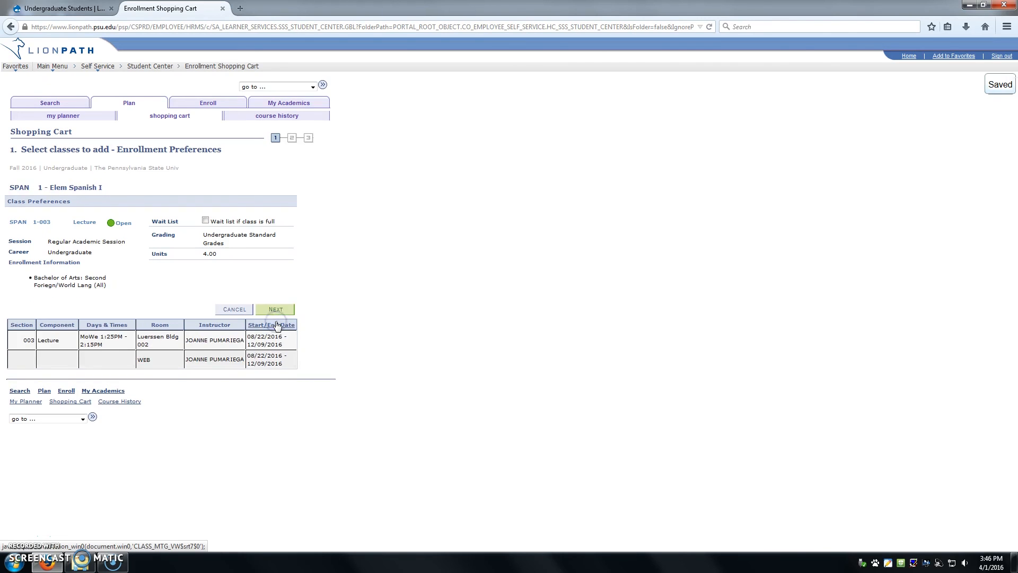
left_click(285, 312)
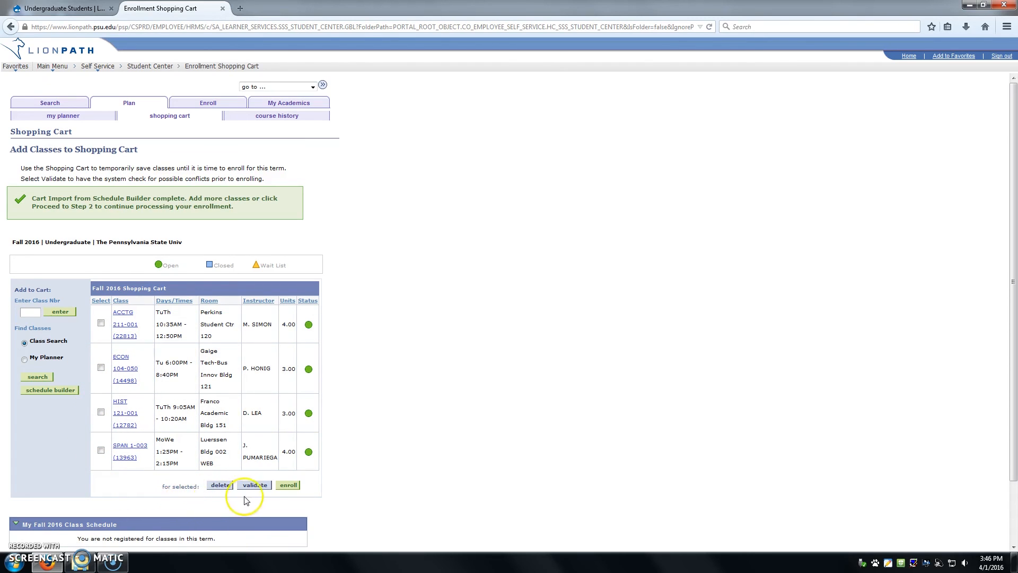
- Select all four classes in the Fall 2016 shopping cart, validate them, and return to the cart from the status report
left_click(100, 324)
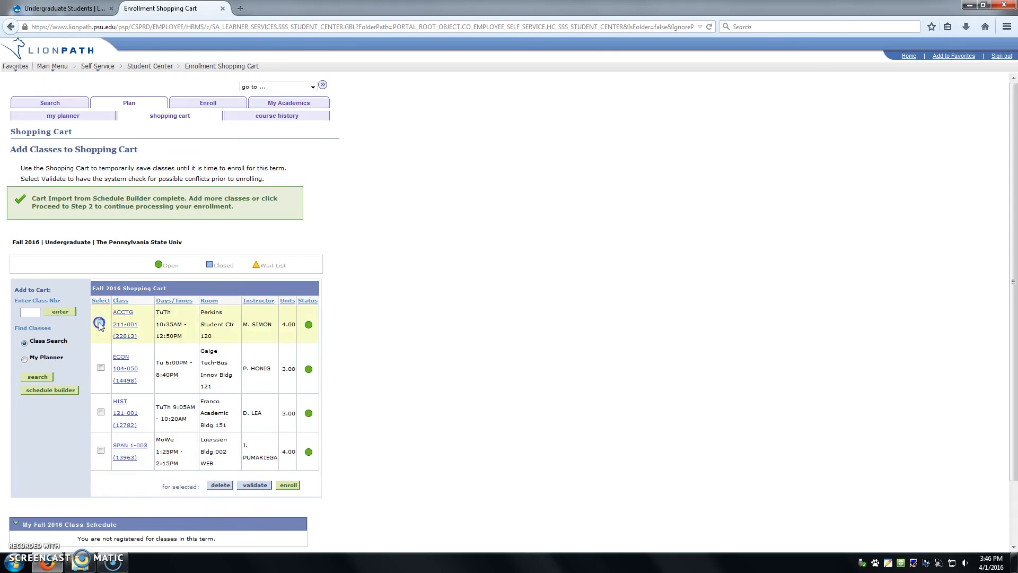
left_click(101, 367)
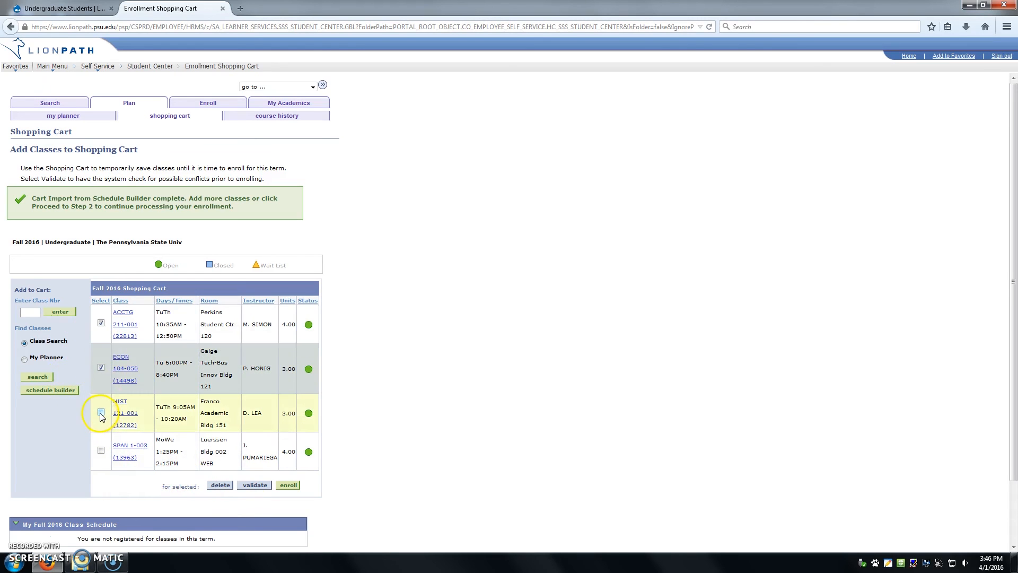
left_click(100, 412)
left_click(101, 453)
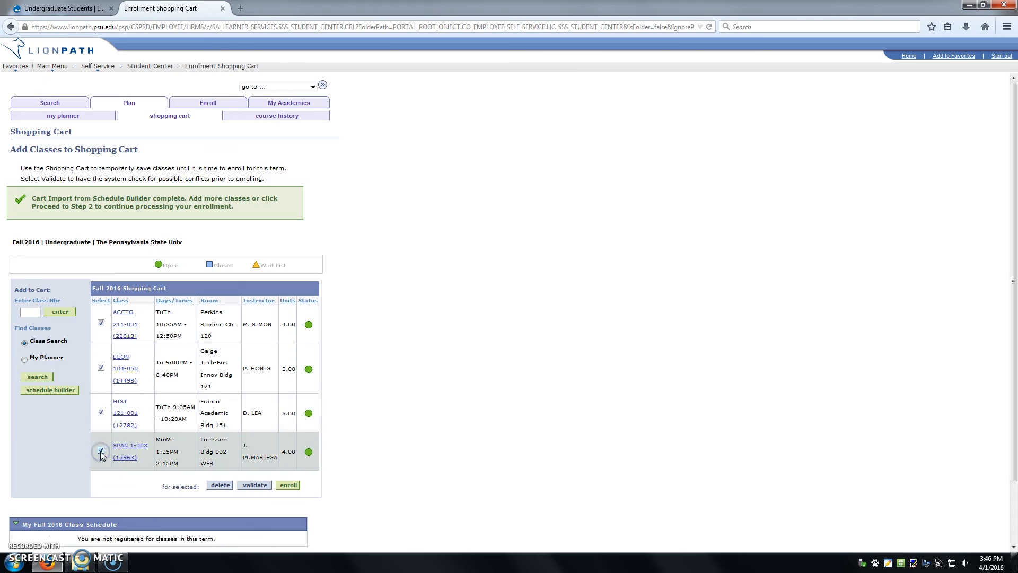
left_click(253, 488)
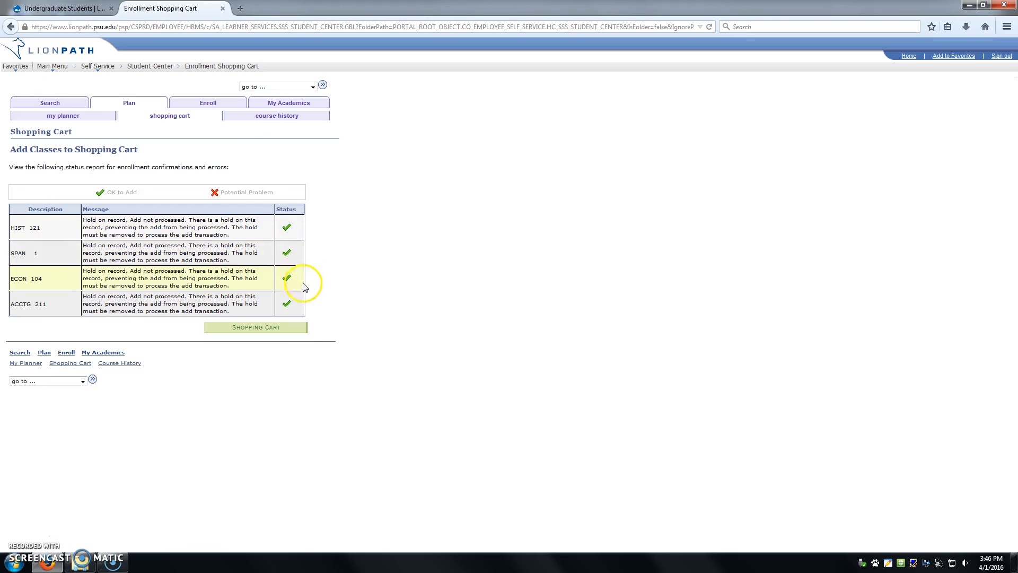
left_click(252, 329)
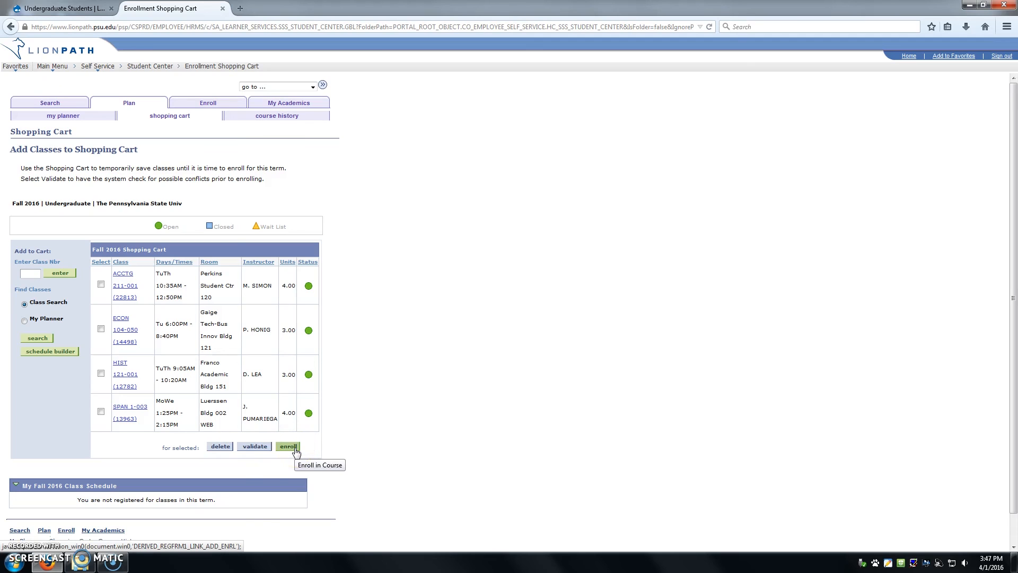
- Return from the shopping cart to the Student Center and open the Enroll page under Academics
left_click(408, 421)
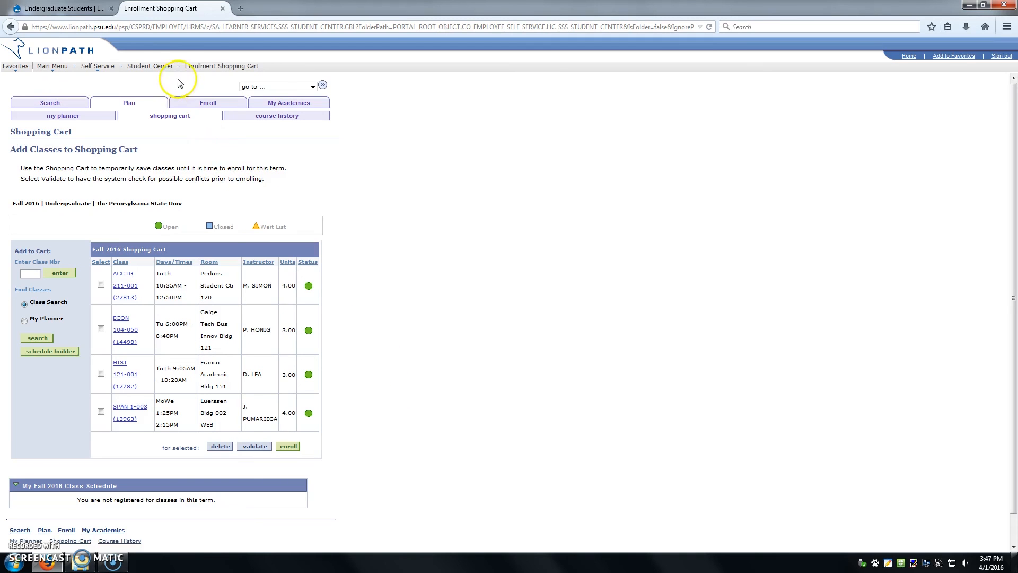
left_click(158, 66)
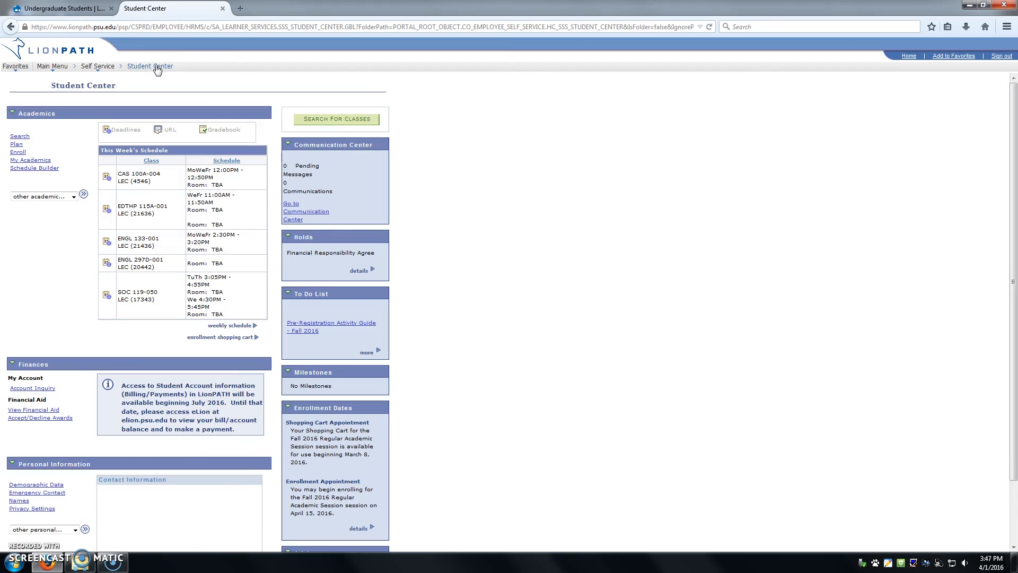
left_click(17, 153)
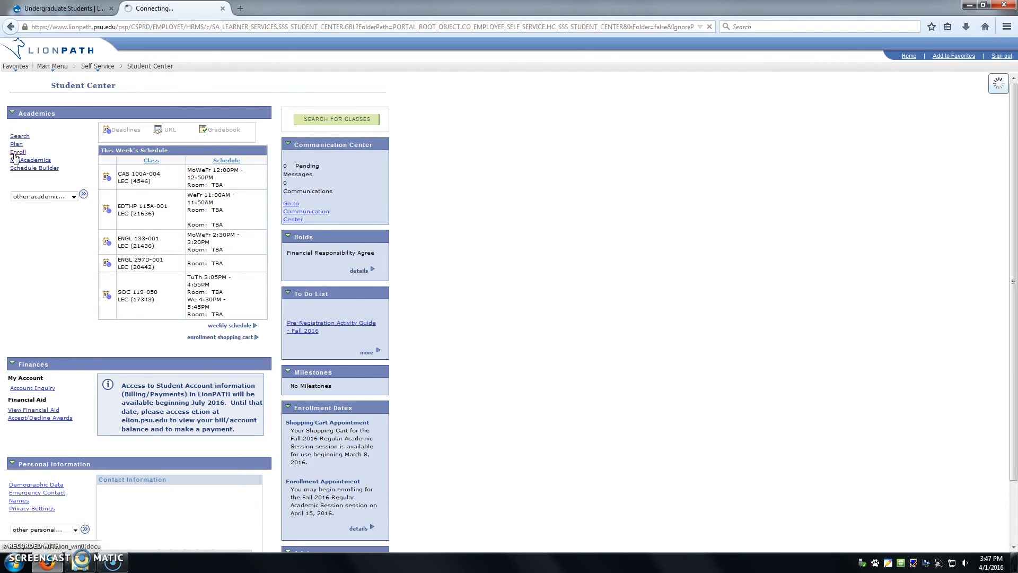